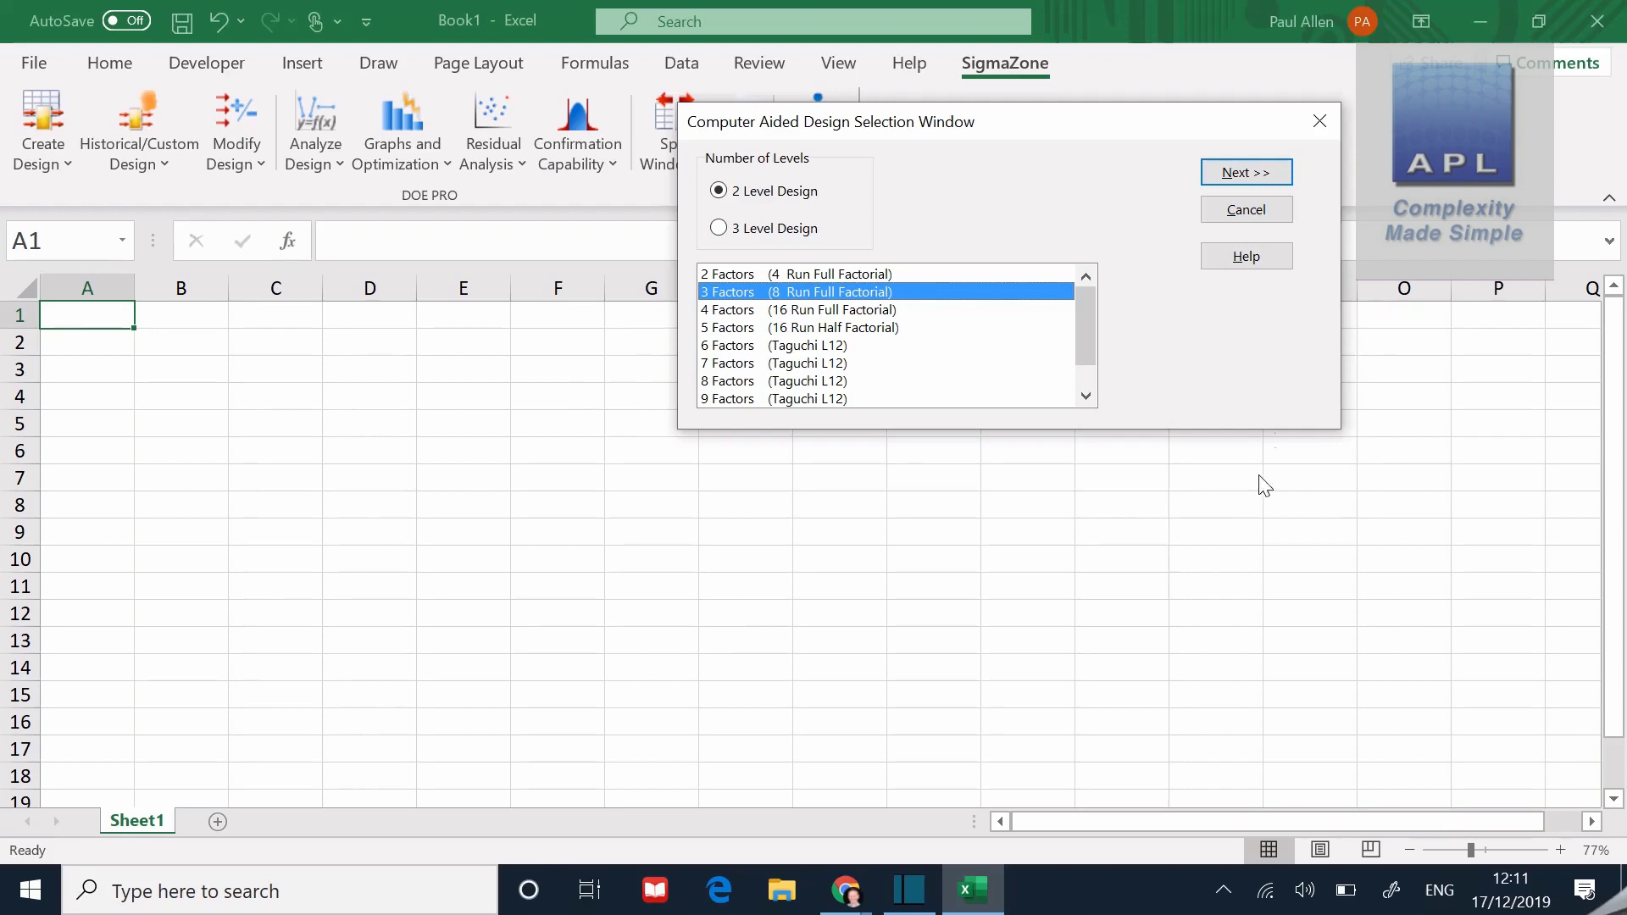
Accept the 2-level, 3-factor (8 Run Full Factorial) design and define factor A as time with low 5 and high 10
{"action": "left_click", "coordinate": [1222, 180]}
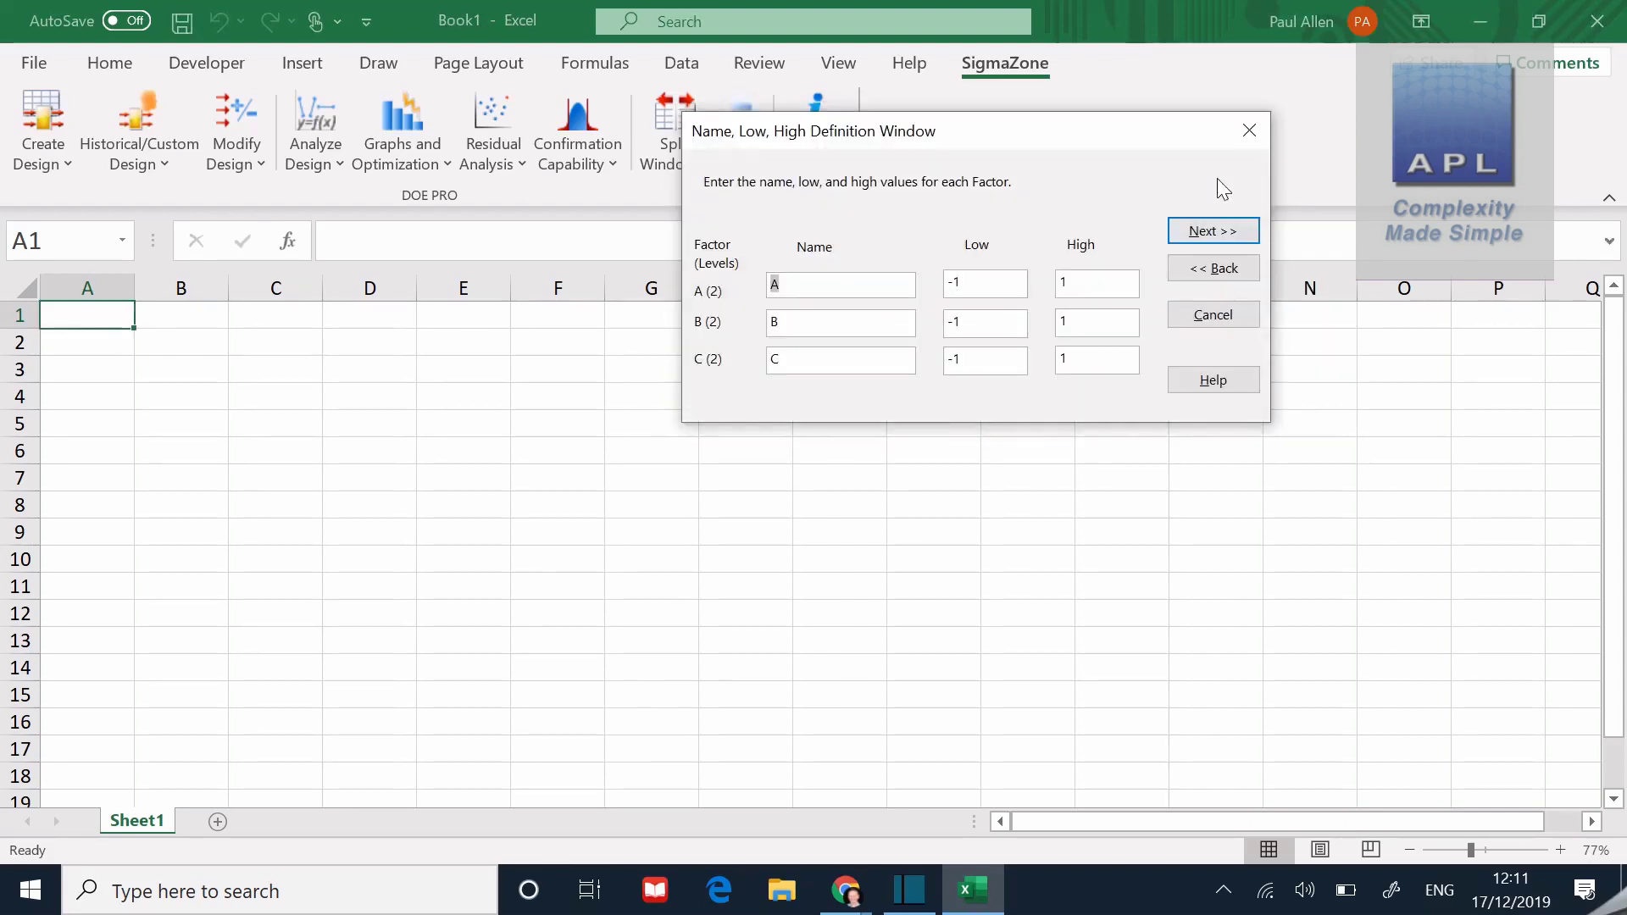
{"action": "type", "text": "time"}
{"action": "key", "text": "Tab"}
{"action": "type", "text": "5"}
{"action": "key", "text": "Tab"}
{"action": "type", "text": "10"}
{"action": "key", "text": "Tab"}
Define factor B as temp with a low value of 70 and a high value of 90
{"action": "type", "text": "temp"}
{"action": "key", "text": "Tab"}
{"action": "type", "text": "70"}
{"action": "key", "text": "Tab"}
{"action": "type", "text": "90"}
{"action": "key", "text": "Tab"}
Define factor C as Pressure with low 100 and high 200, and accept the factor definitions
{"action": "type", "text": "Pressure"}
{"action": "key", "text": "Tab"}
{"action": "type", "text": "100"}
{"action": "key", "text": "Tab"}
{"action": "type", "text": "200"}
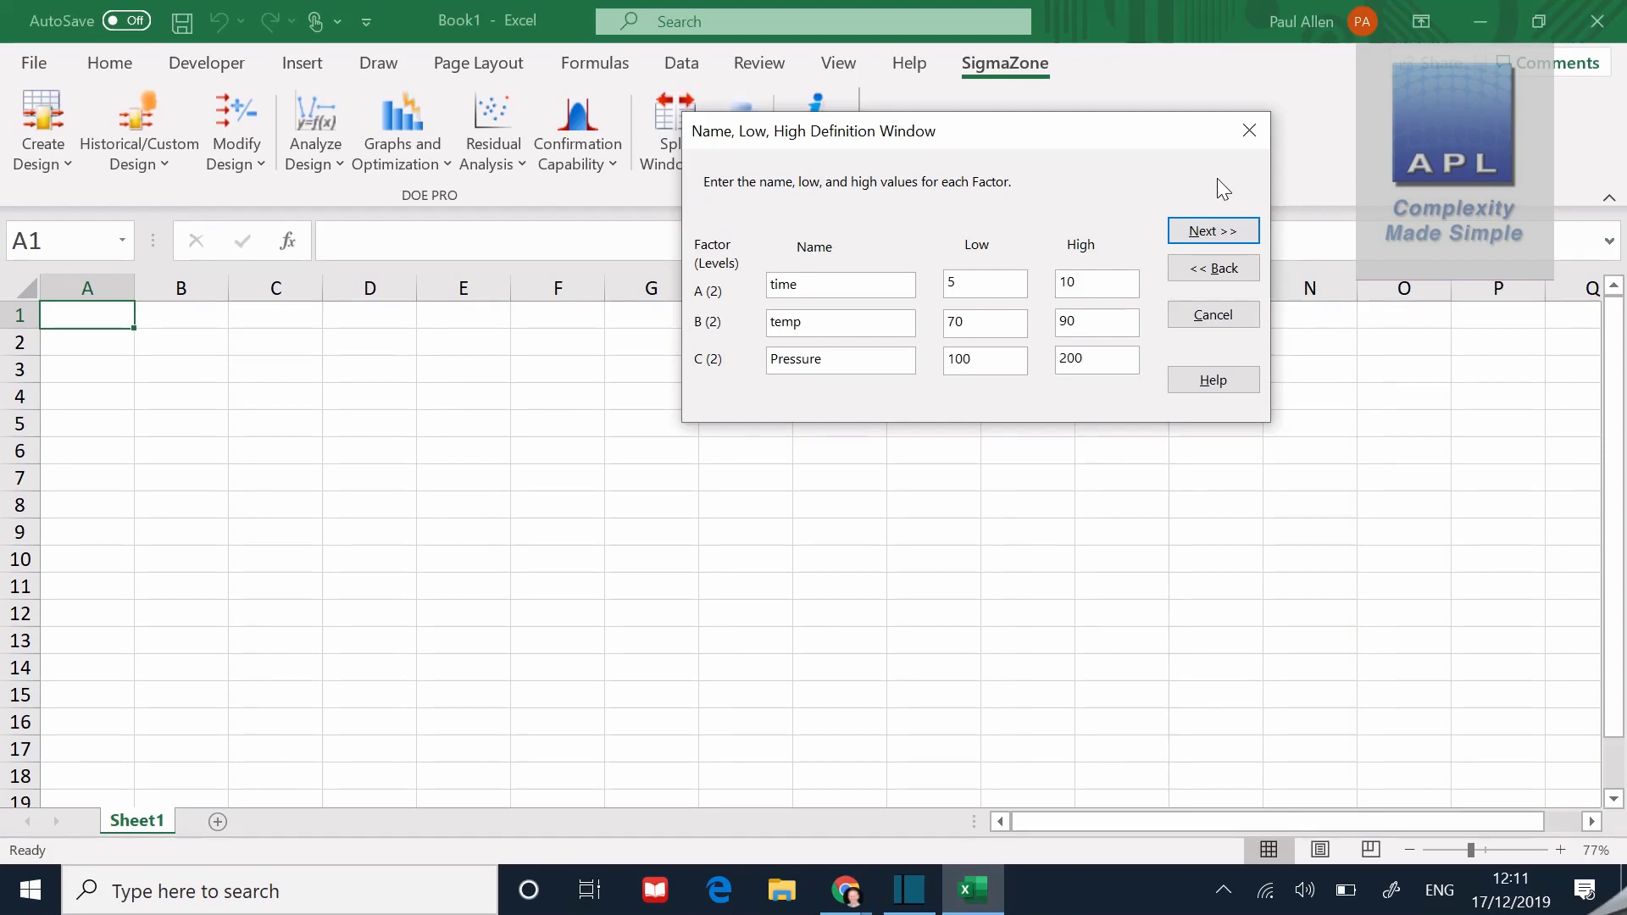
{"action": "left_click", "coordinate": [1211, 233]}
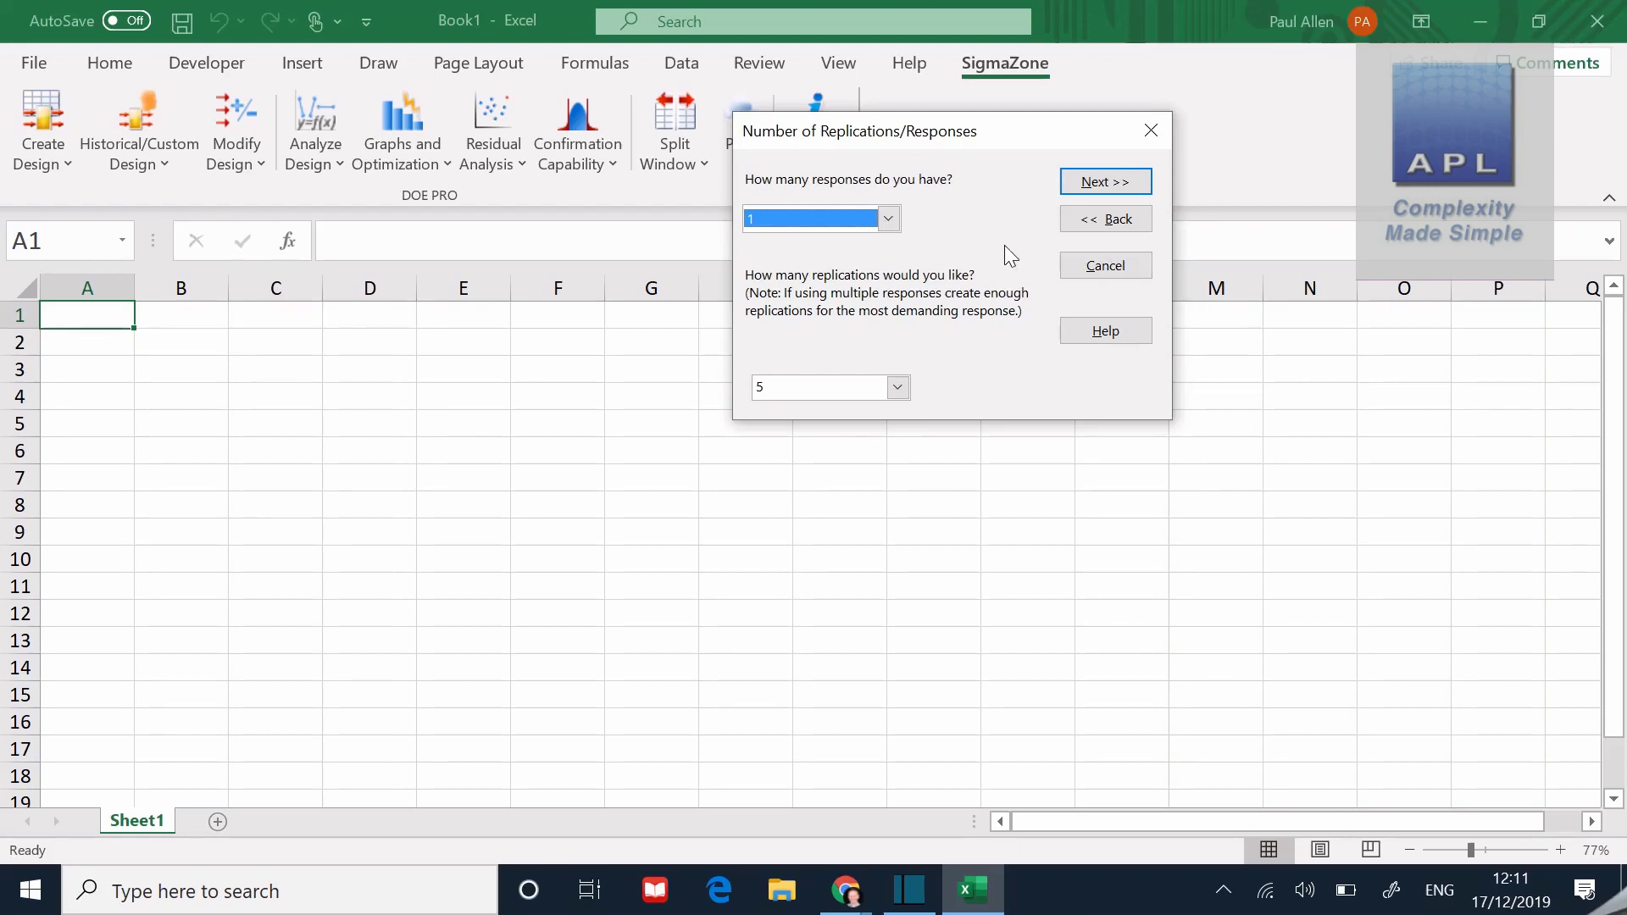
Set the number of responses to 3, keep 5 replications, and continue to the response names
{"action": "left_click", "coordinate": [893, 224]}
{"action": "left_click", "coordinate": [893, 224]}
{"action": "left_click", "coordinate": [893, 224]}
{"action": "left_click", "coordinate": [893, 224]}
{"action": "left_click", "coordinate": [893, 224]}
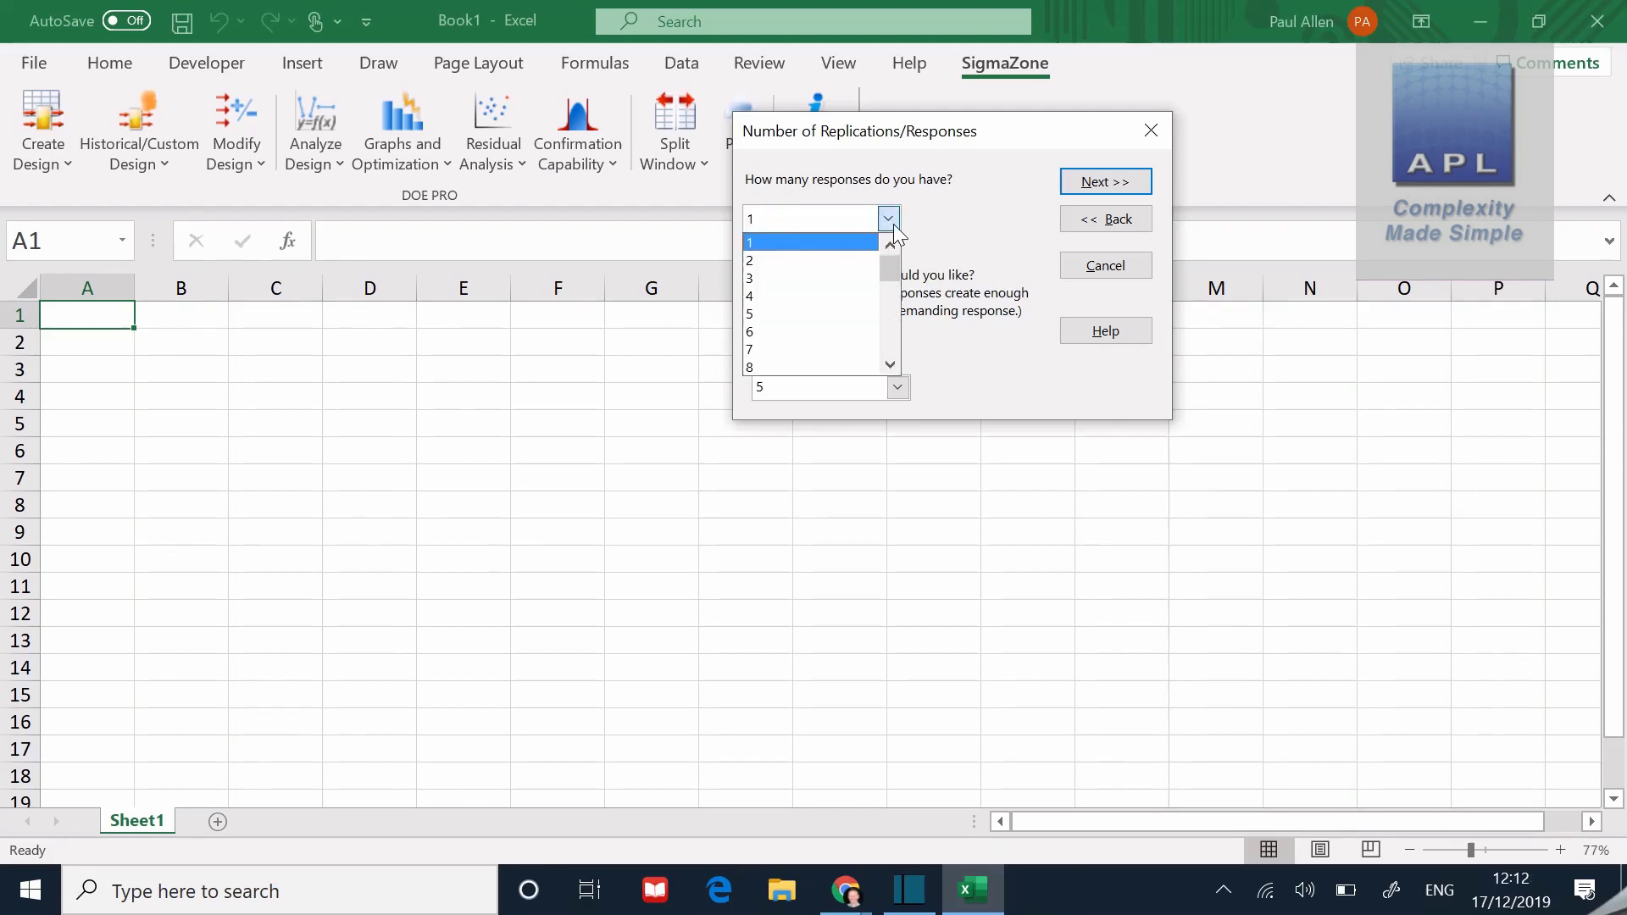
{"action": "left_click", "coordinate": [842, 278]}
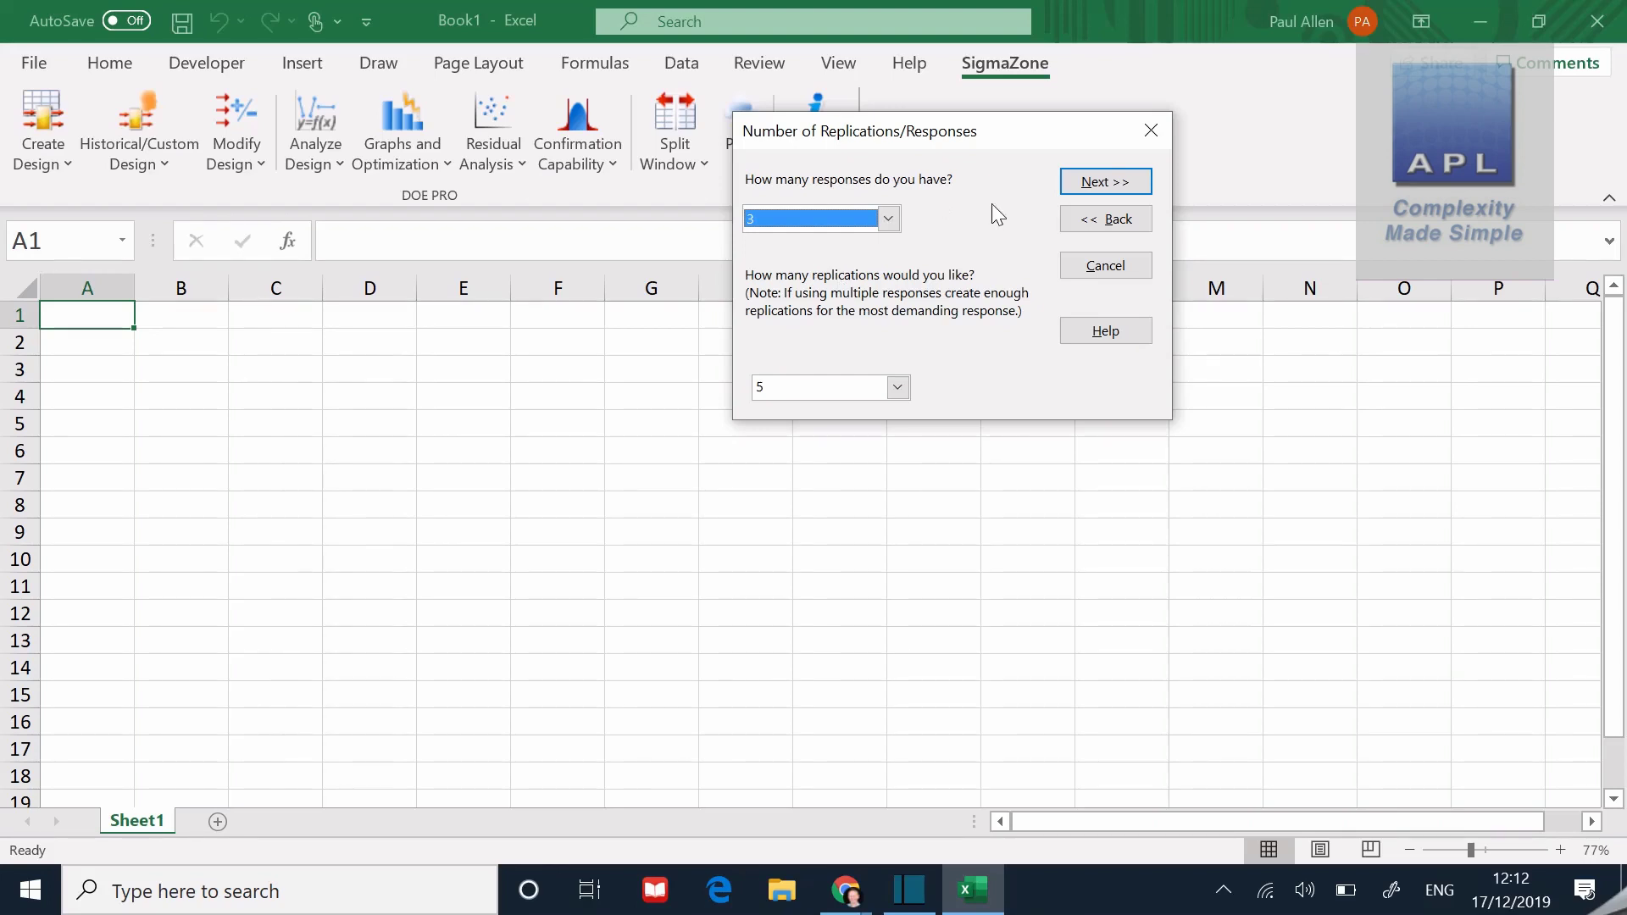
{"action": "left_click", "coordinate": [1086, 182]}
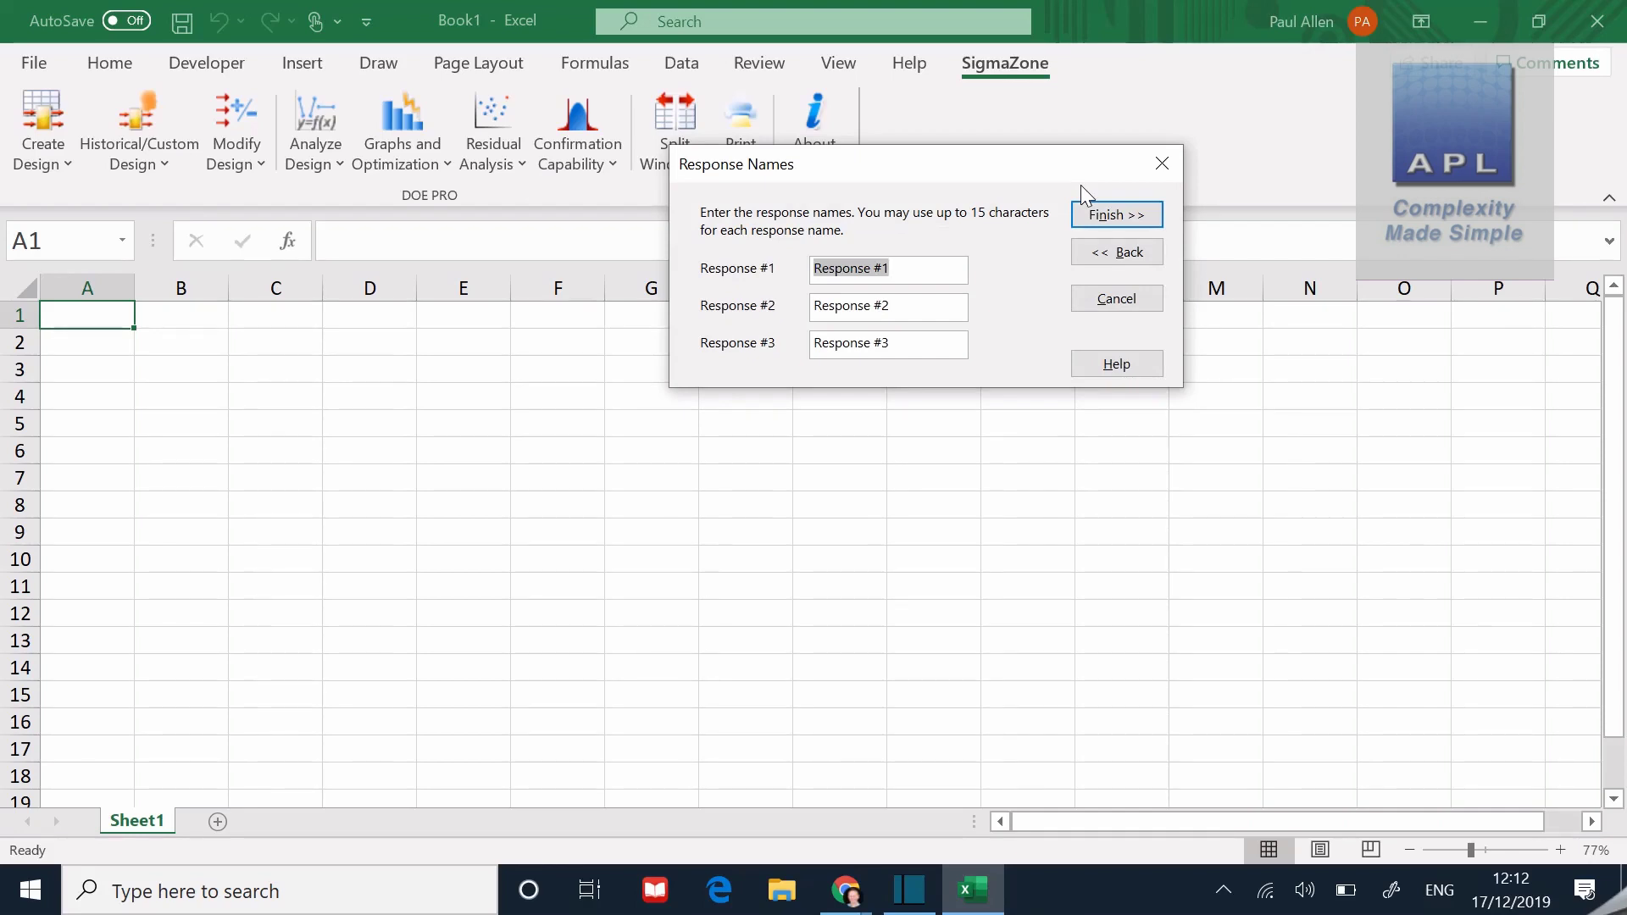
Name the three responses Hardness, TENSILE and SHEAR, and generate the design sheets
{"action": "type", "text": "Hard"}
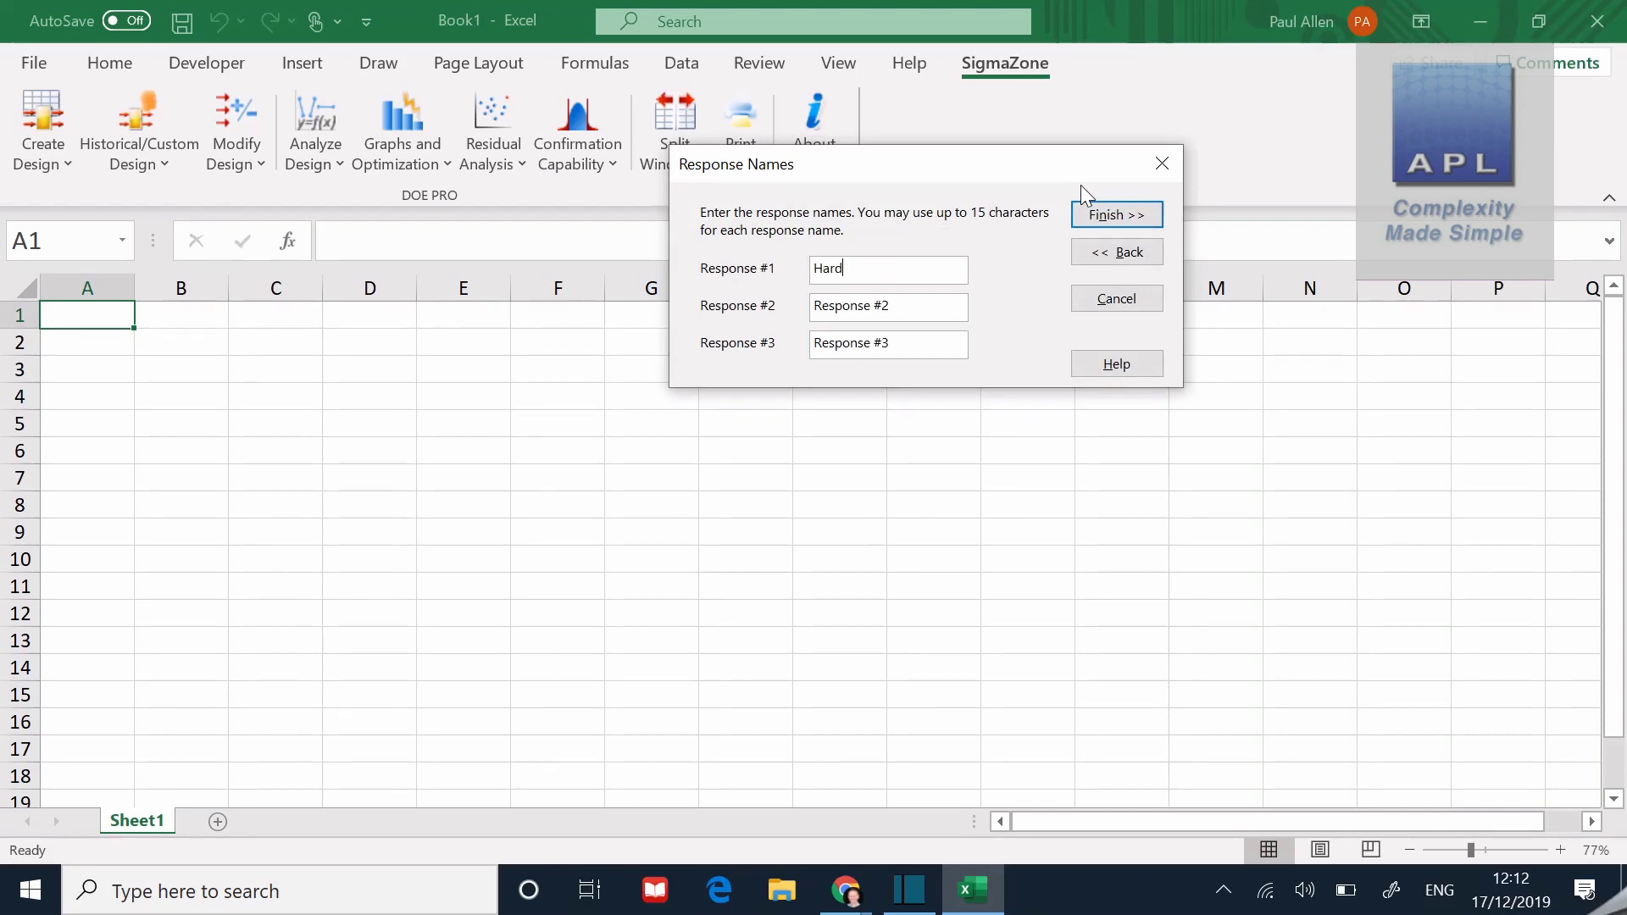
{"action": "type", "text": "ness"}
{"action": "key", "text": "Tab"}
{"action": "type", "text": "TENSILE"}
{"action": "key", "text": "Tab"}
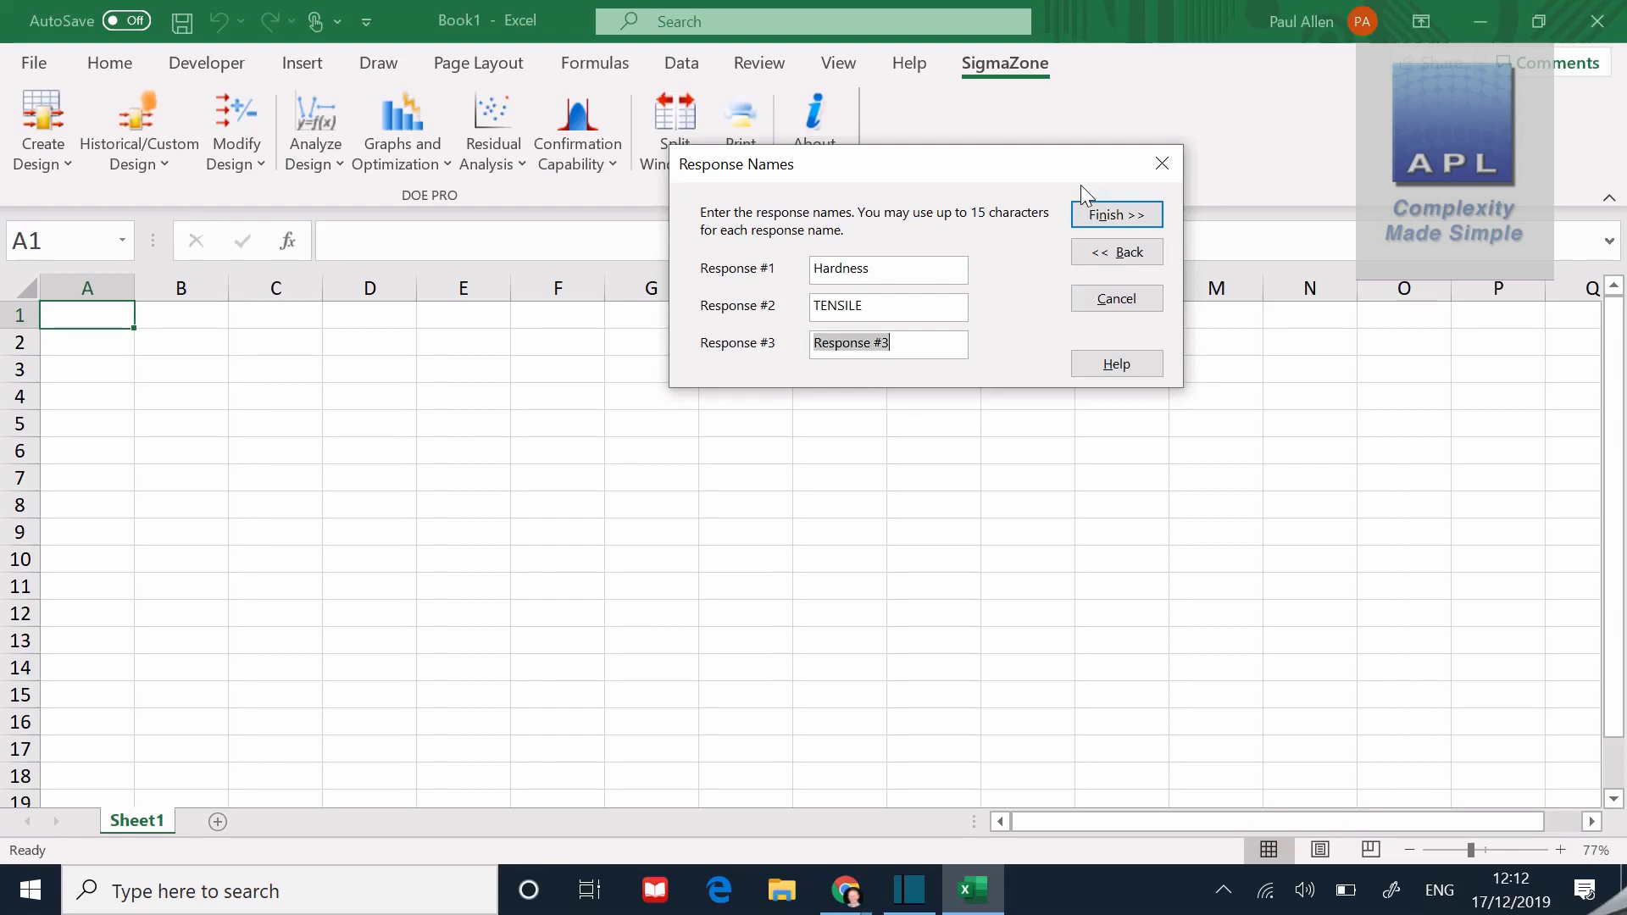
{"action": "type", "text": "SHERA"}
{"action": "key", "text": "BackSpace"}
{"action": "key", "text": "BackSpace"}
{"action": "type", "text": "AR"}
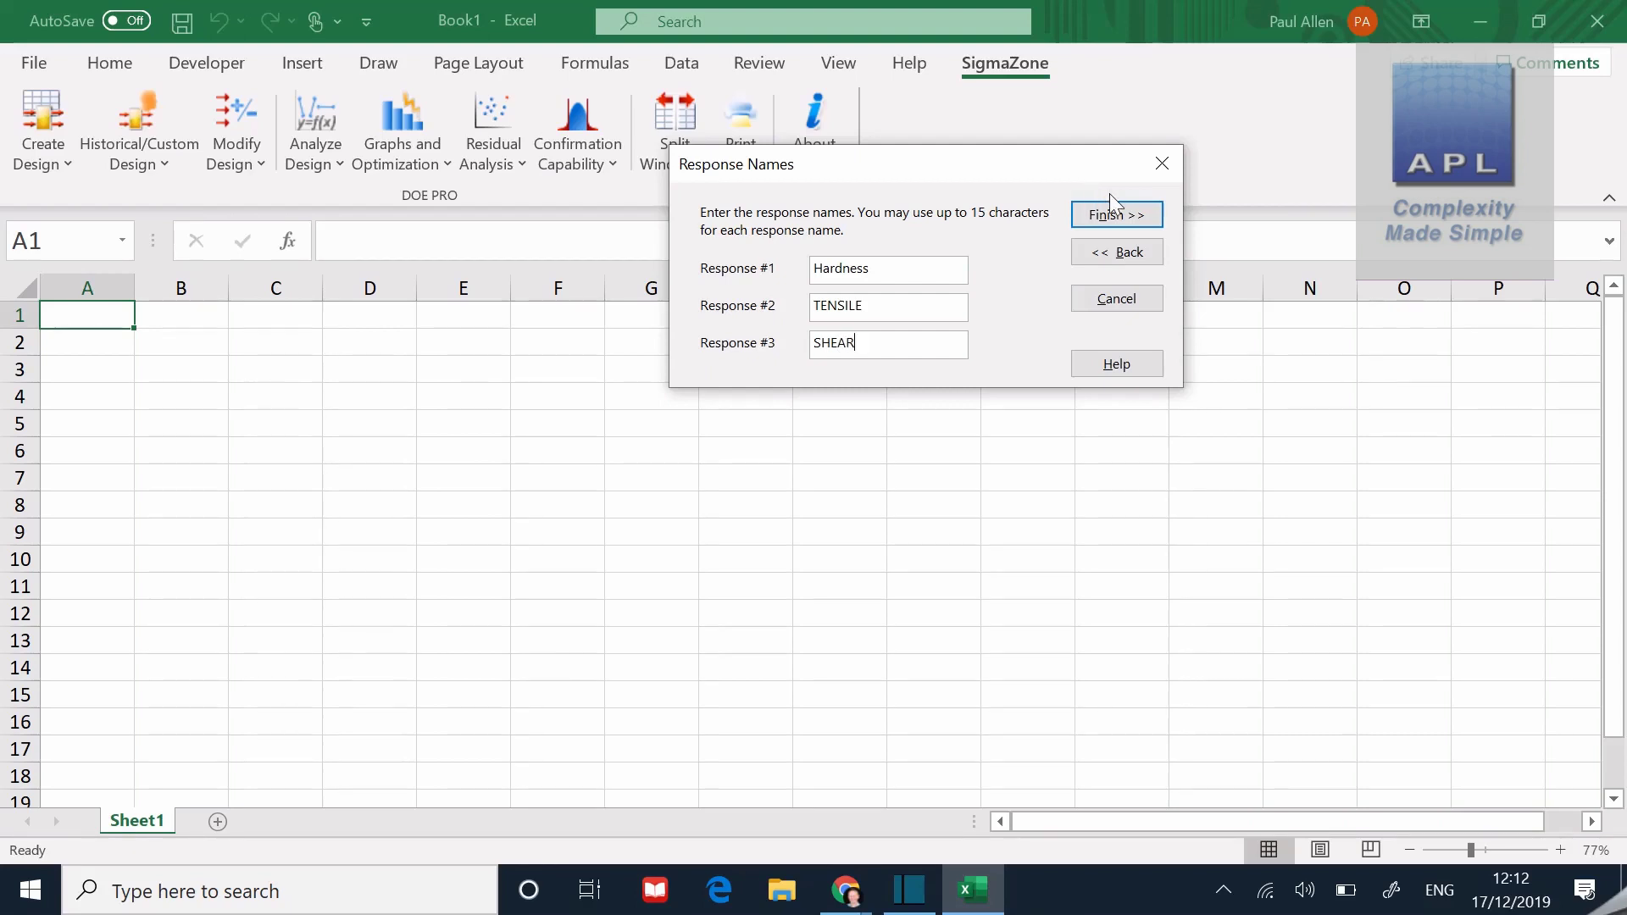
{"action": "left_click", "coordinate": [1120, 222]}
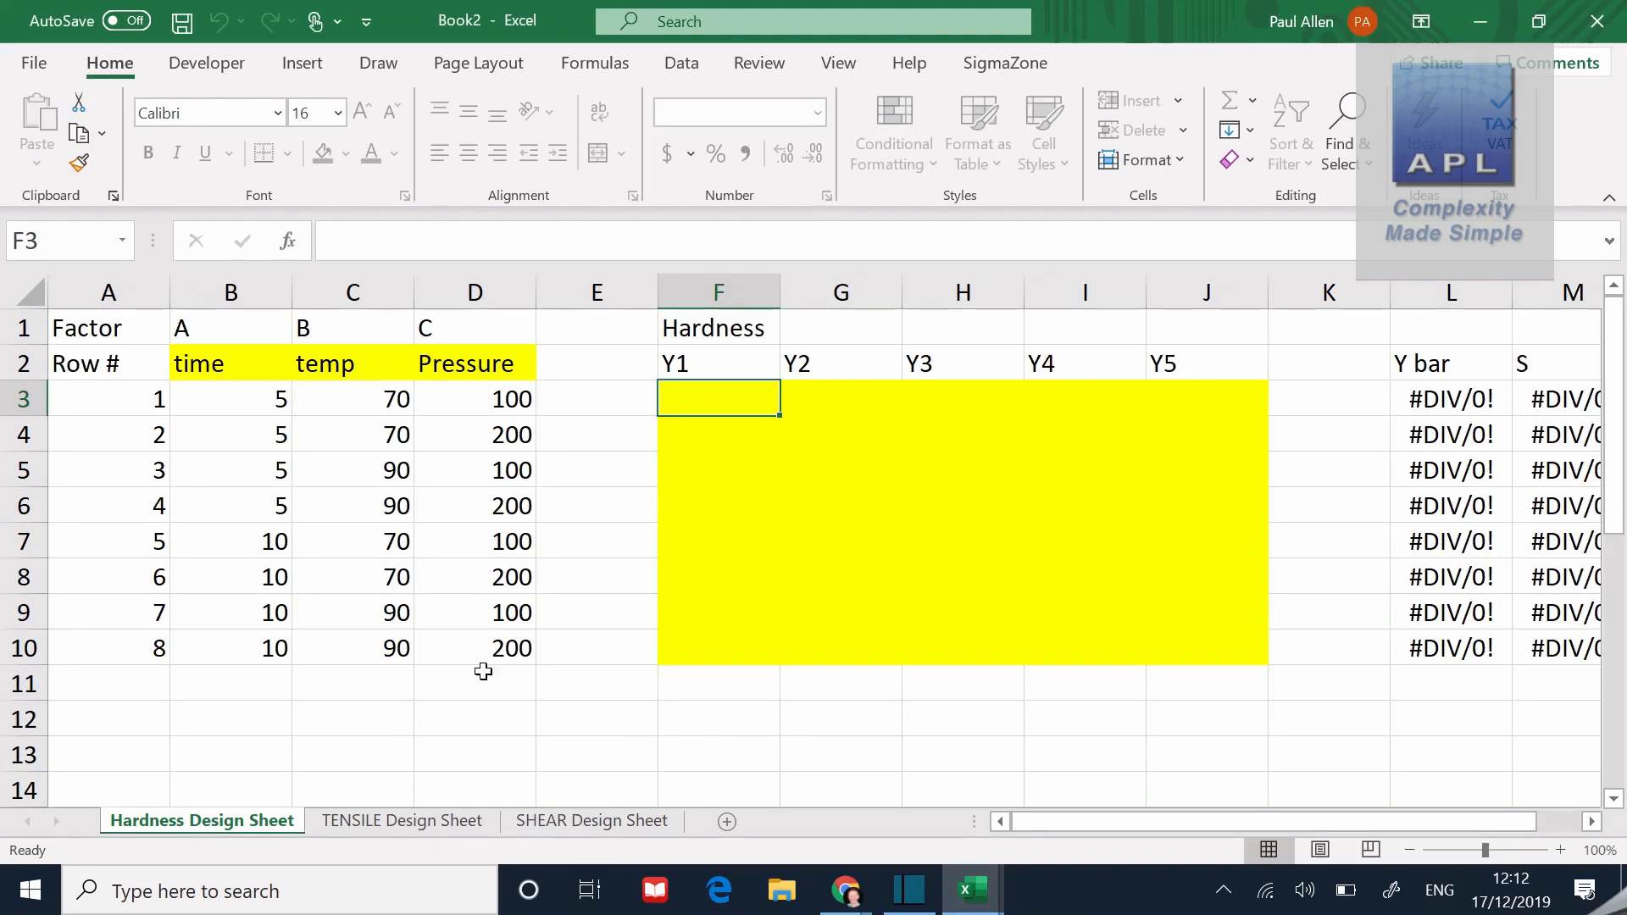
Compare the Hardness, TENSILE and SHEAR design sheets, checking the factor runs and the empty response columns on each
{"action": "left_click", "coordinate": [407, 822]}
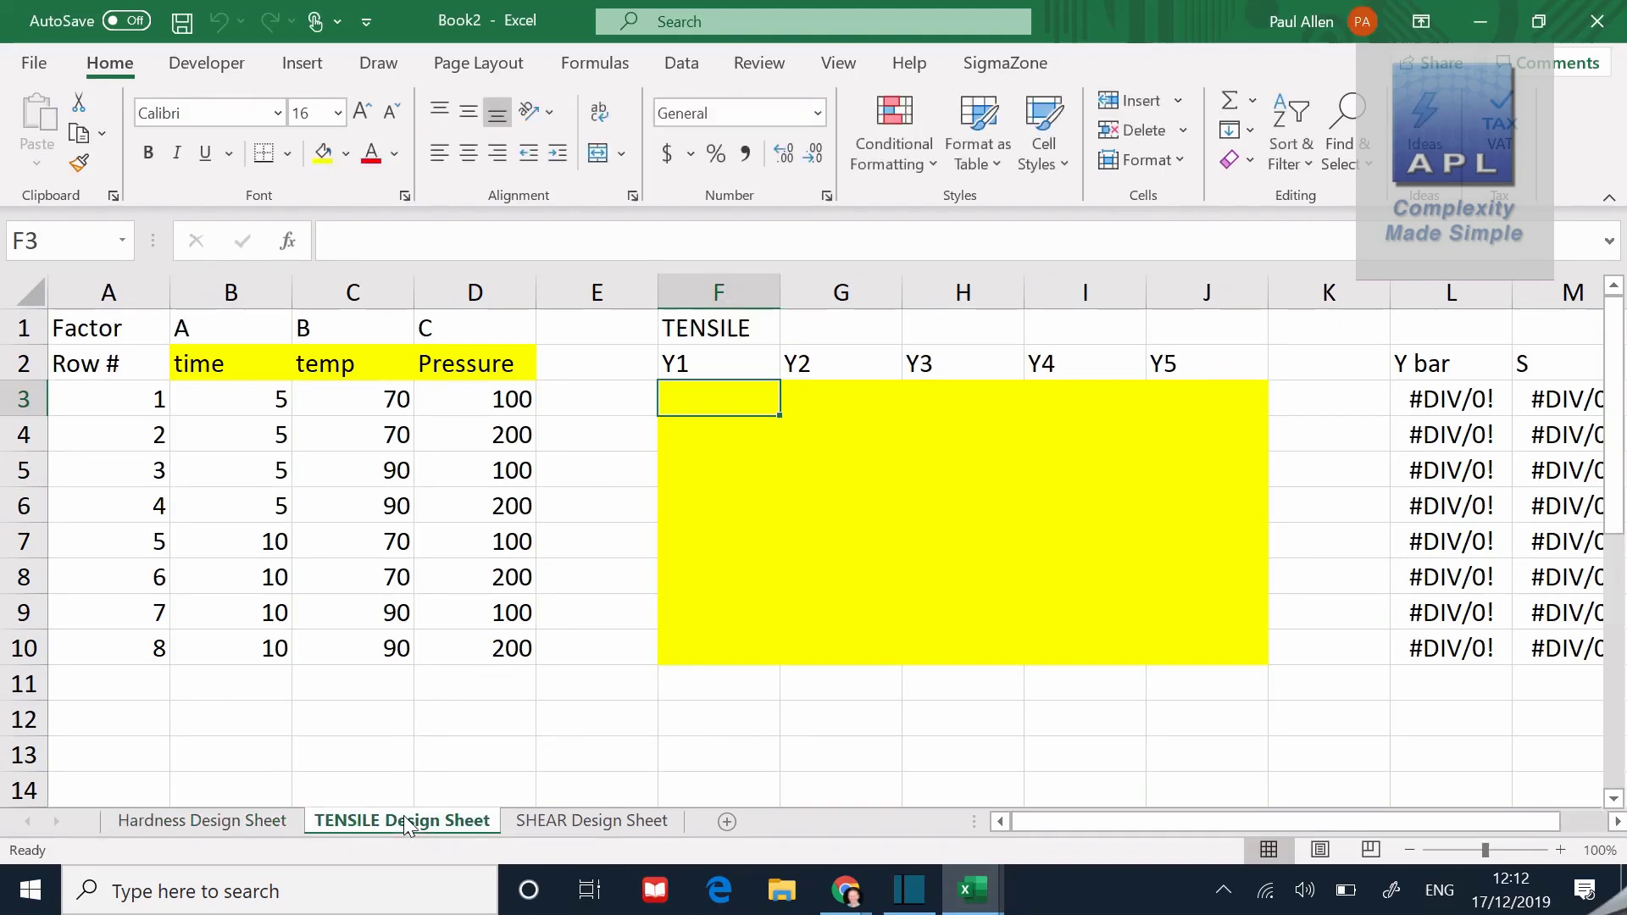
{"action": "left_click", "coordinate": [525, 821]}
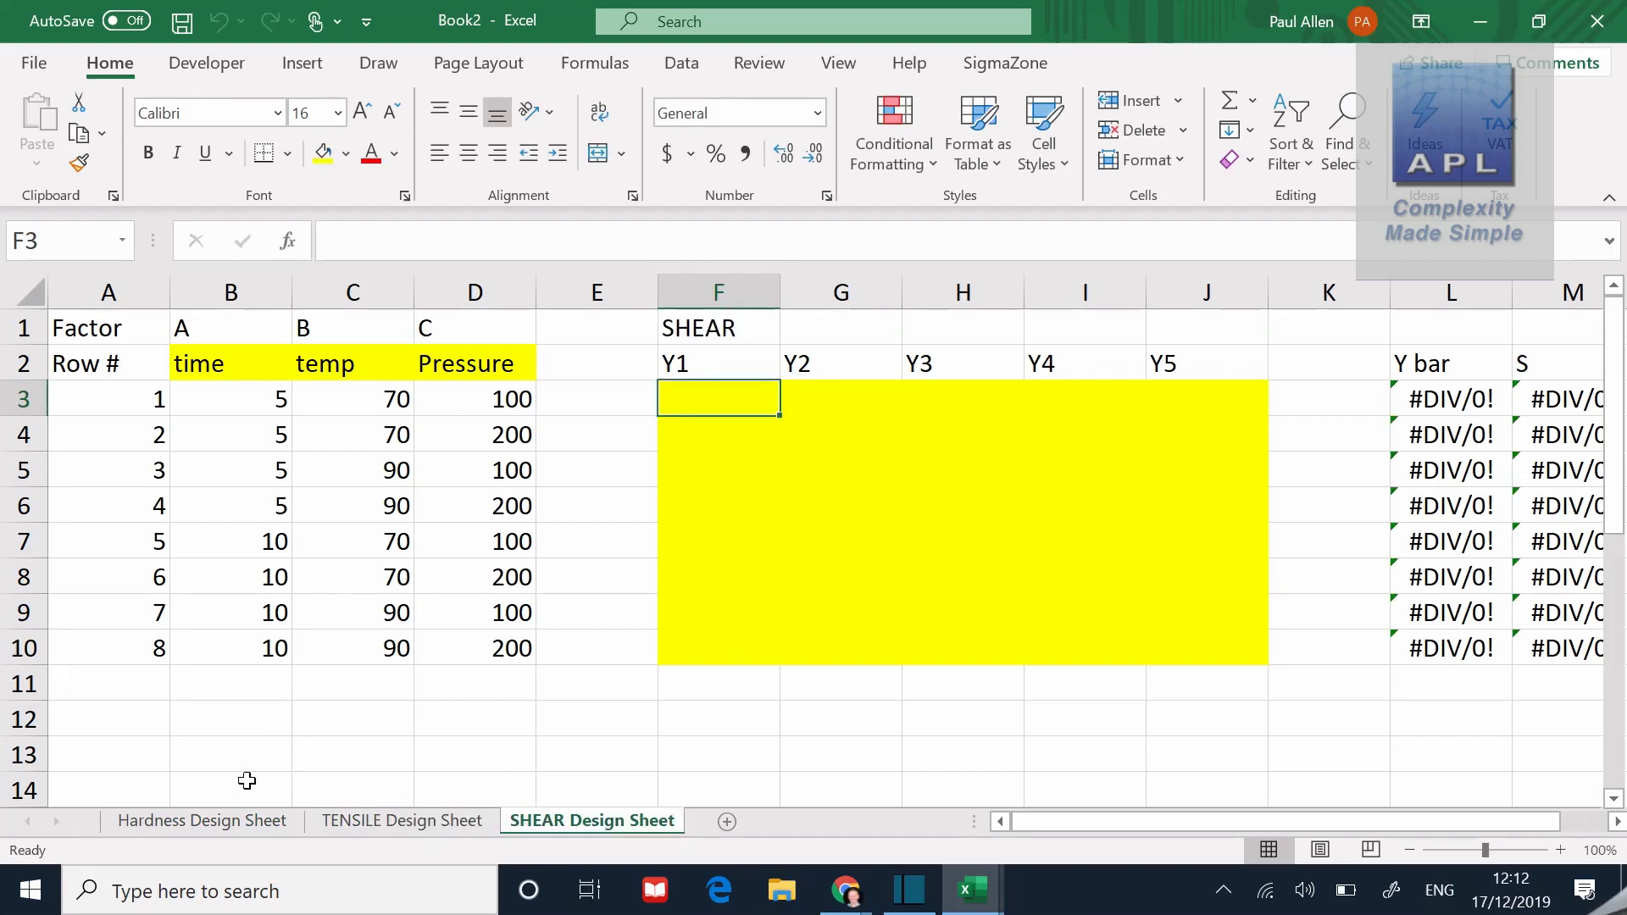
{"action": "left_click", "coordinate": [231, 822]}
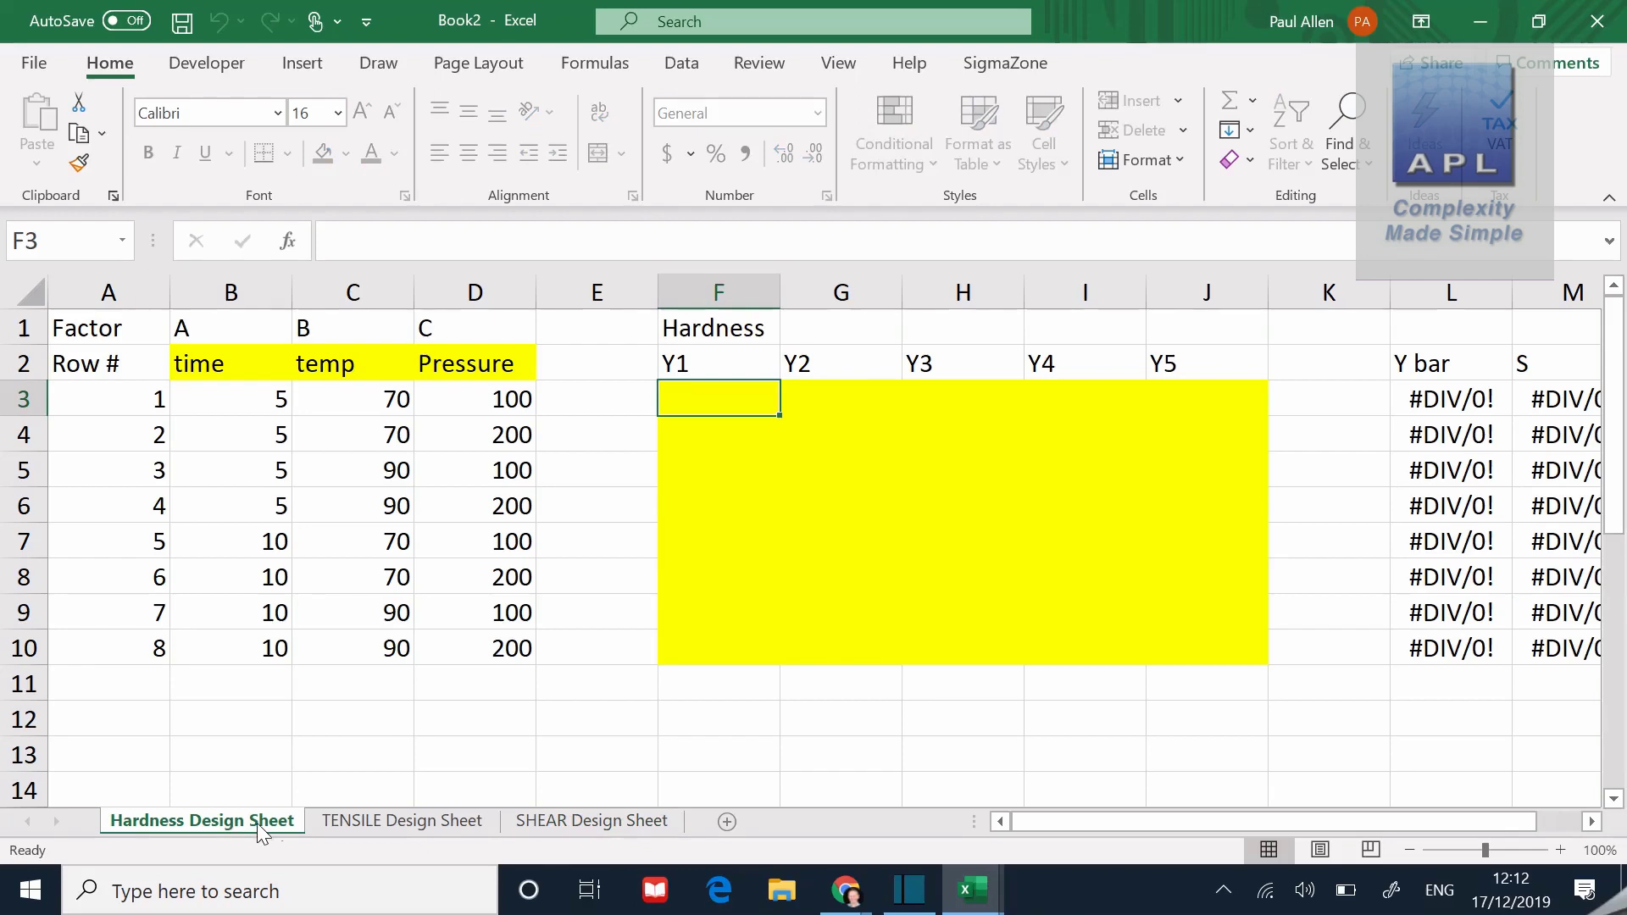
{"action": "left_click", "coordinate": [345, 820]}
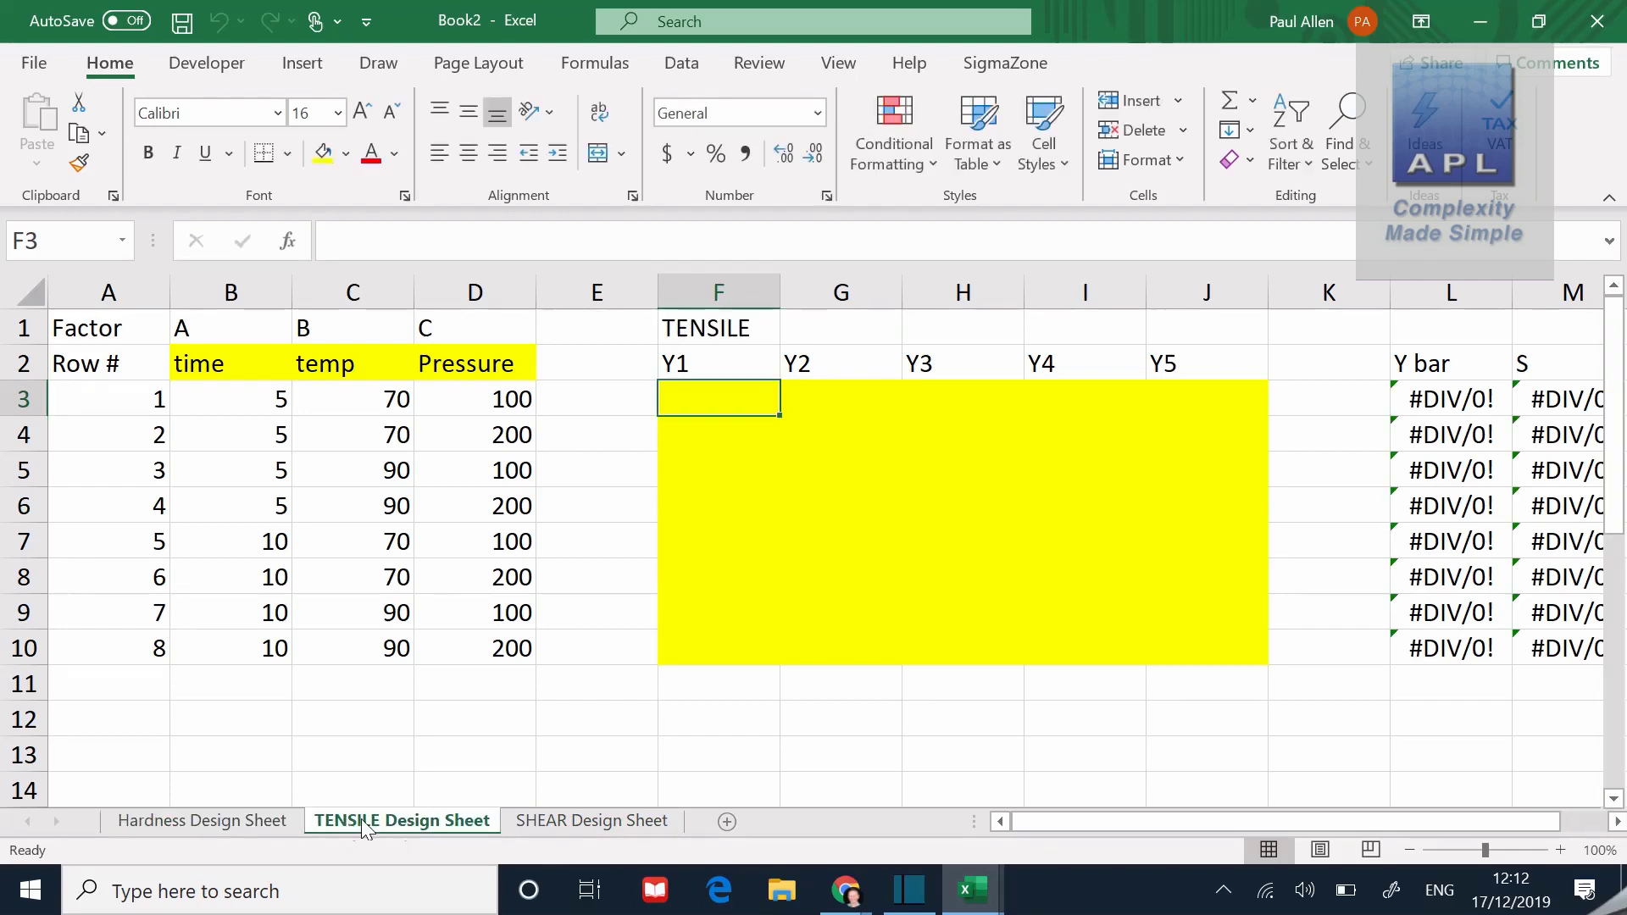
{"action": "double_click", "coordinate": [535, 826]}
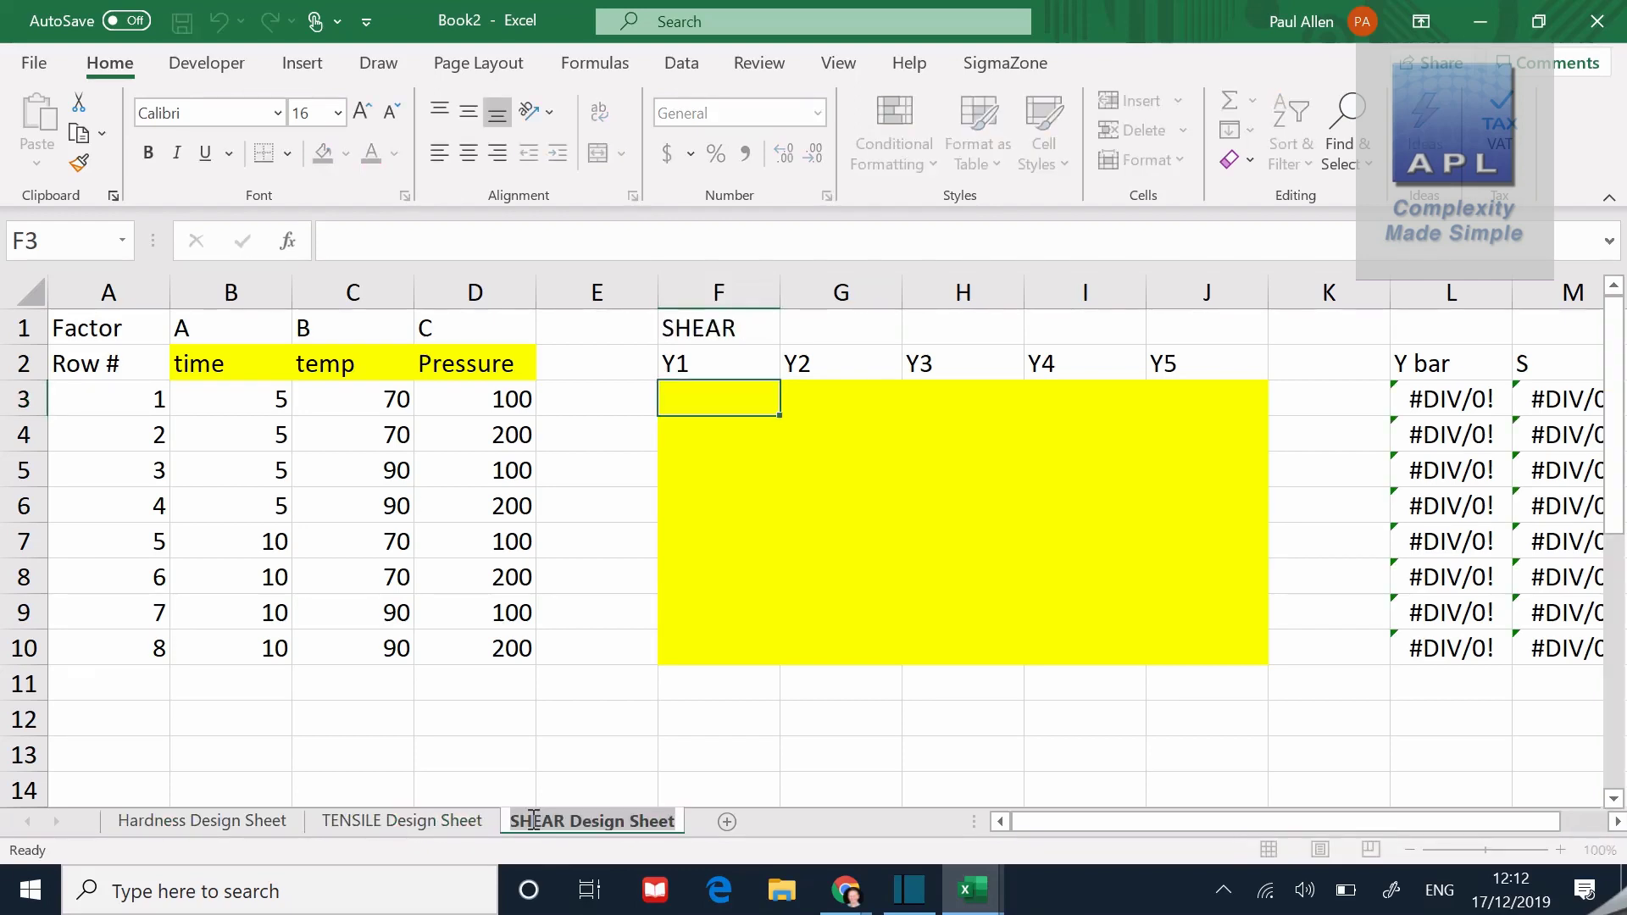
{"action": "left_click", "coordinate": [422, 821]}
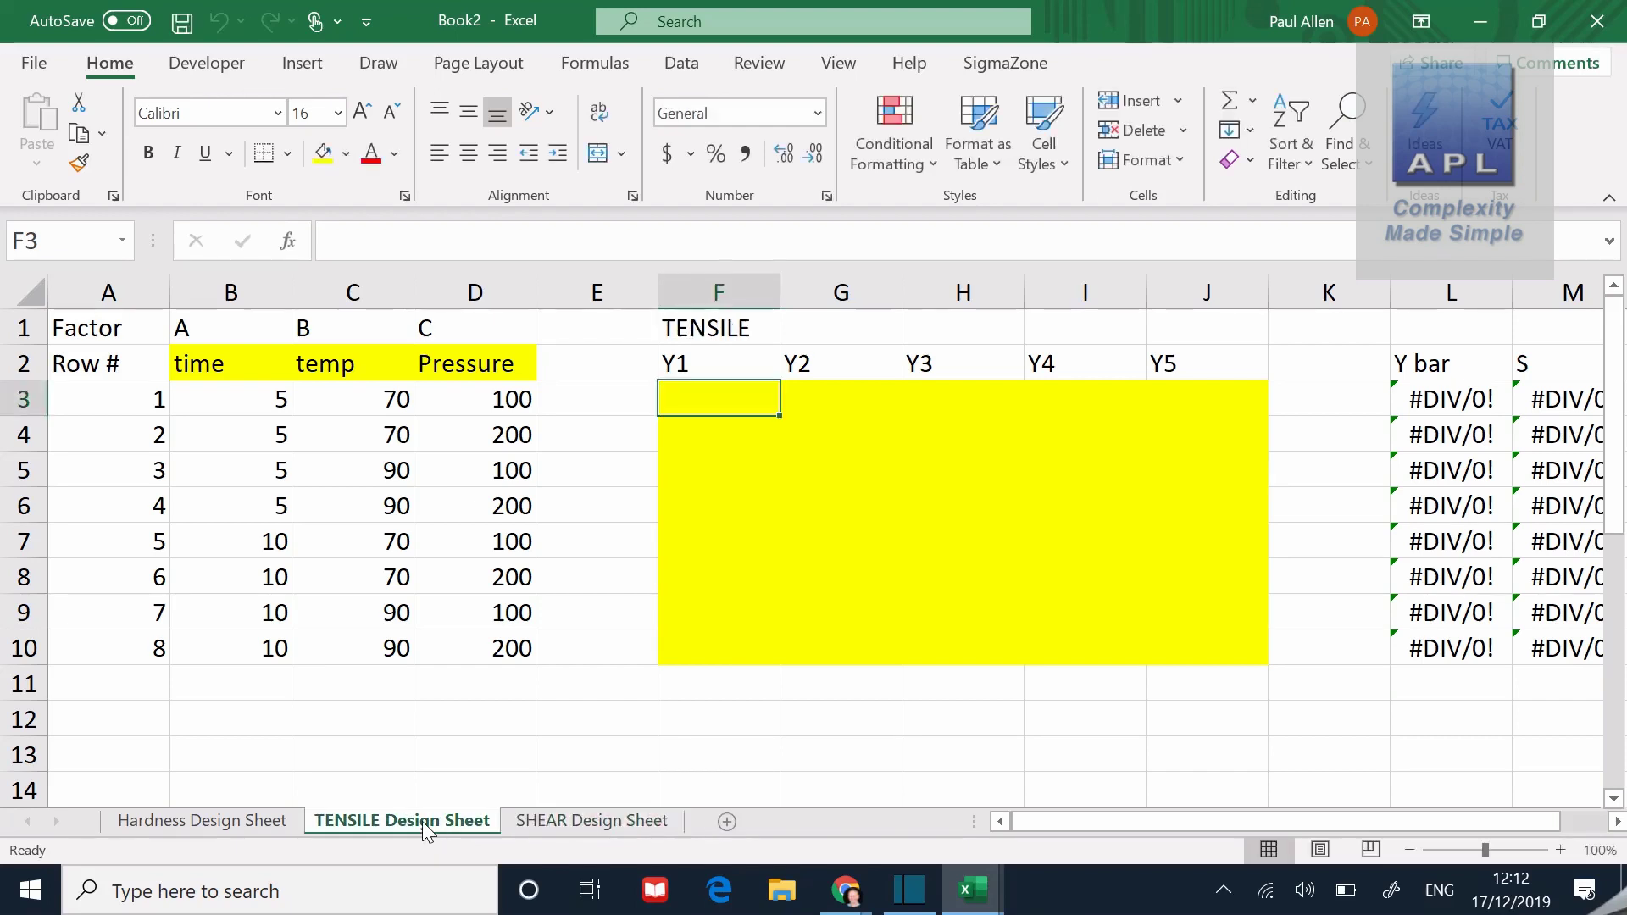
{"action": "left_click", "coordinate": [238, 825]}
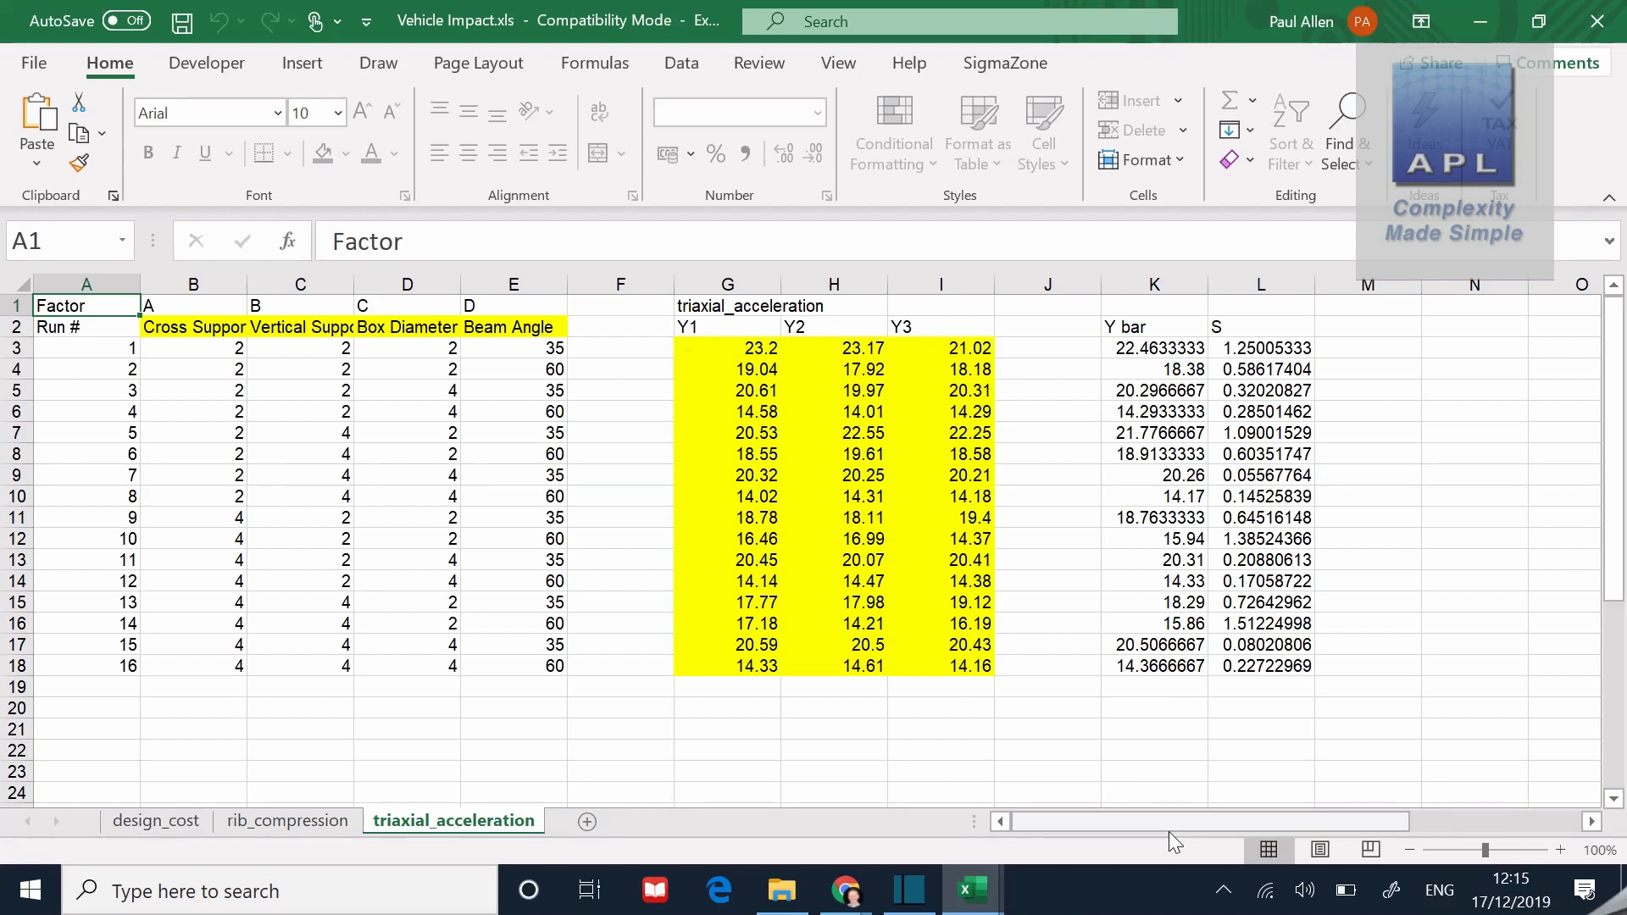
Review the collected response data on the design_cost, rib_compression and triaxial_acceleration sheets of the Vehicle Impact workbook
{"action": "left_click", "coordinate": [166, 821]}
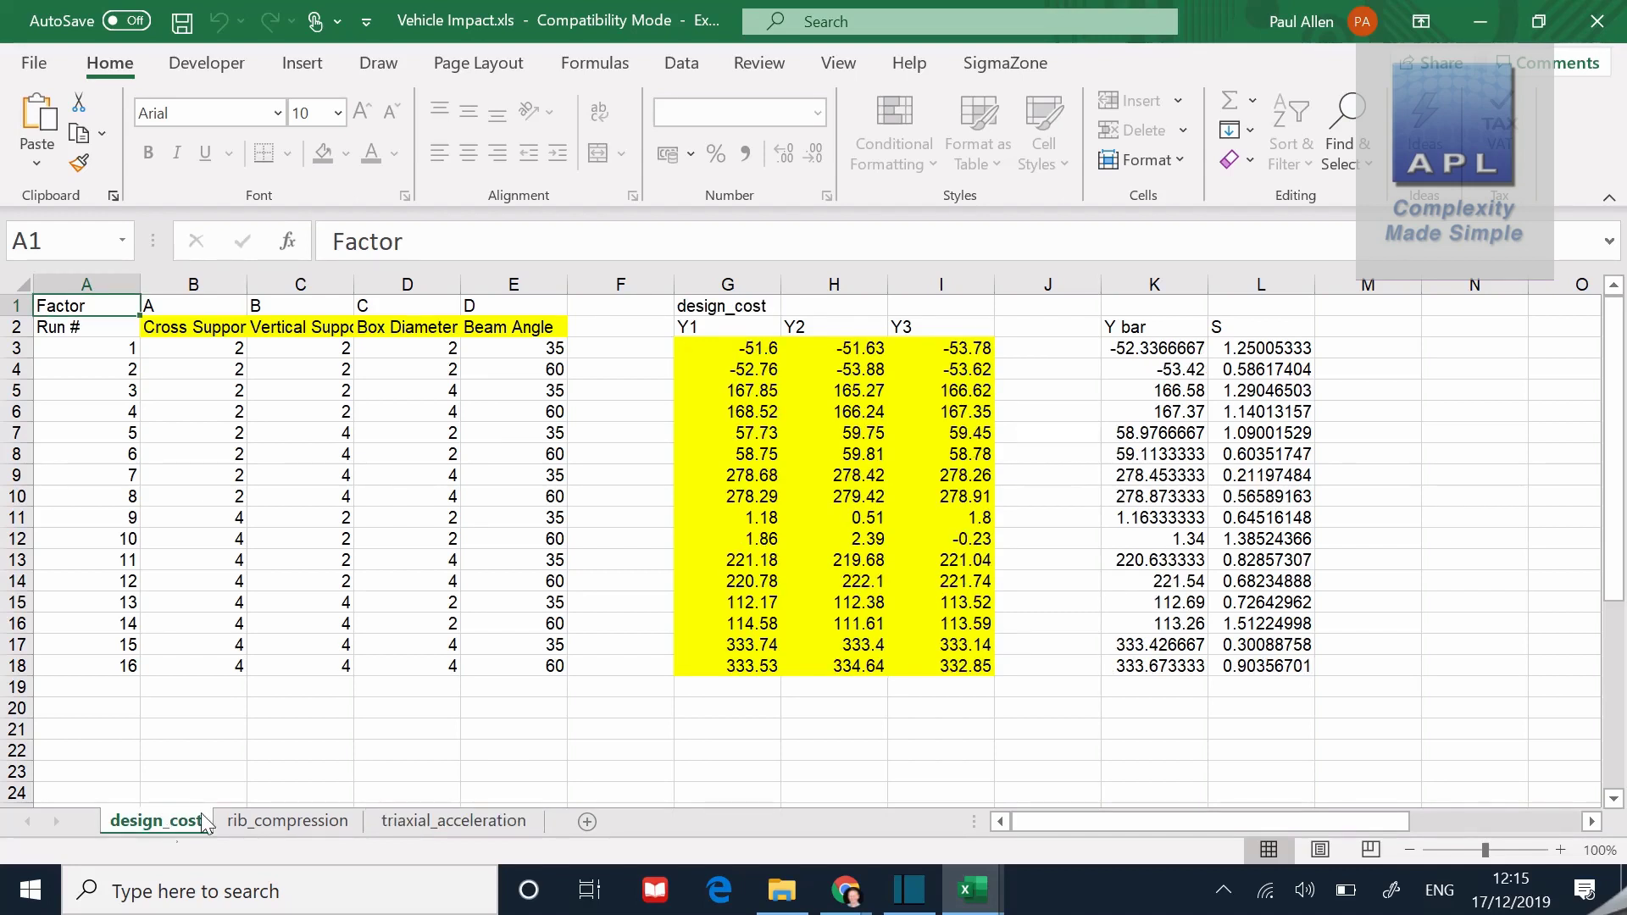
{"action": "left_click", "coordinate": [257, 820]}
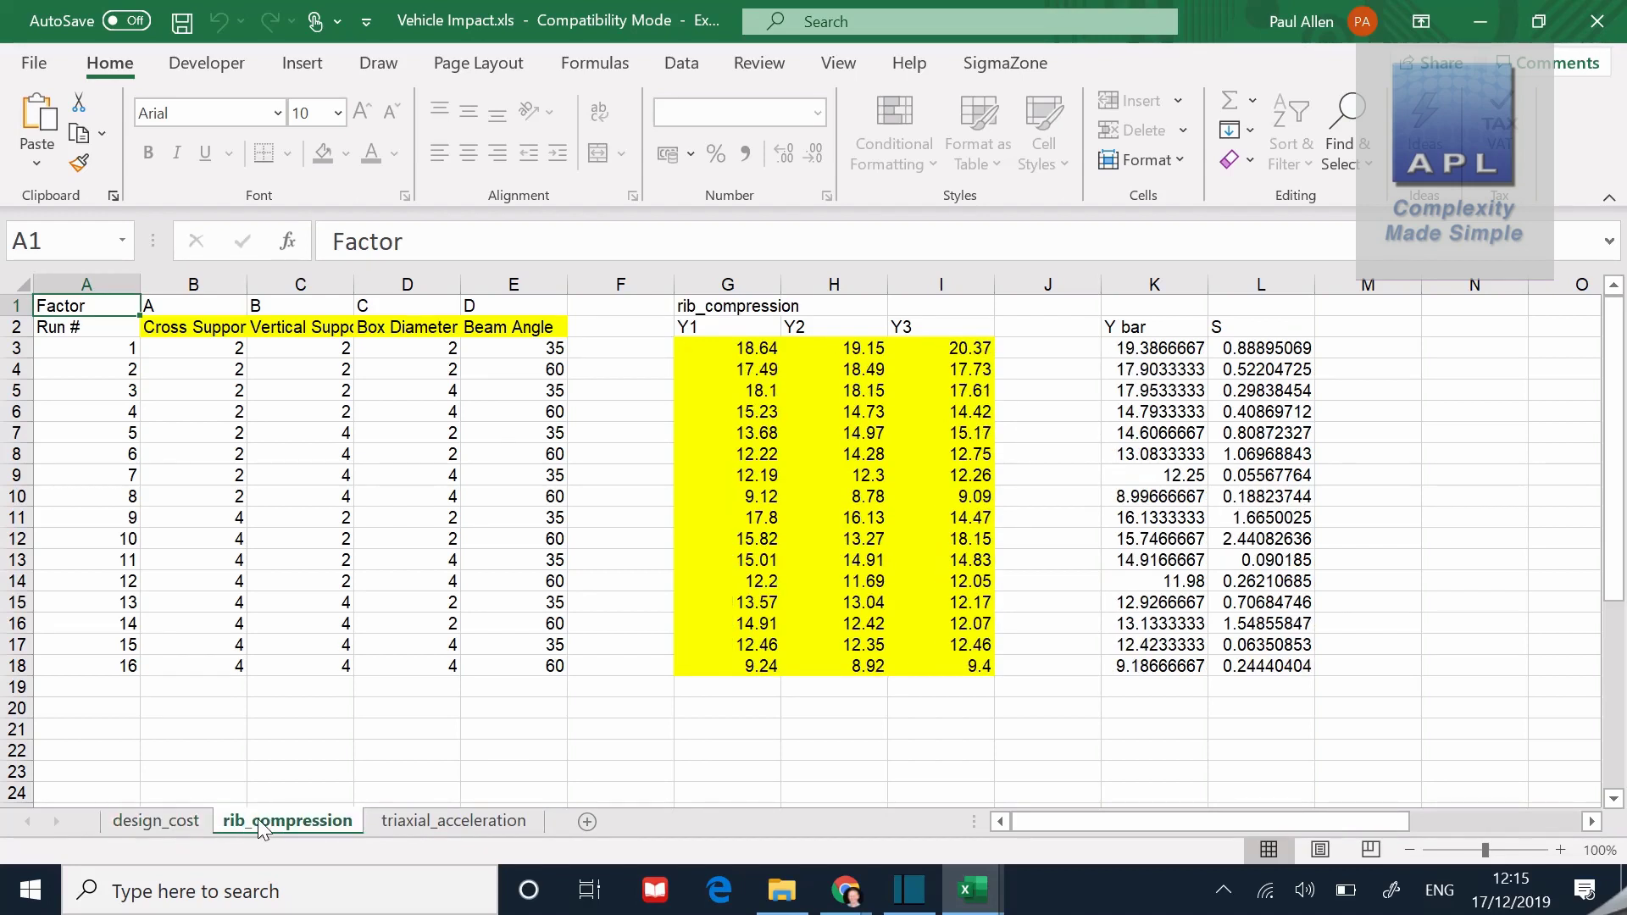
{"action": "left_click", "coordinate": [398, 822]}
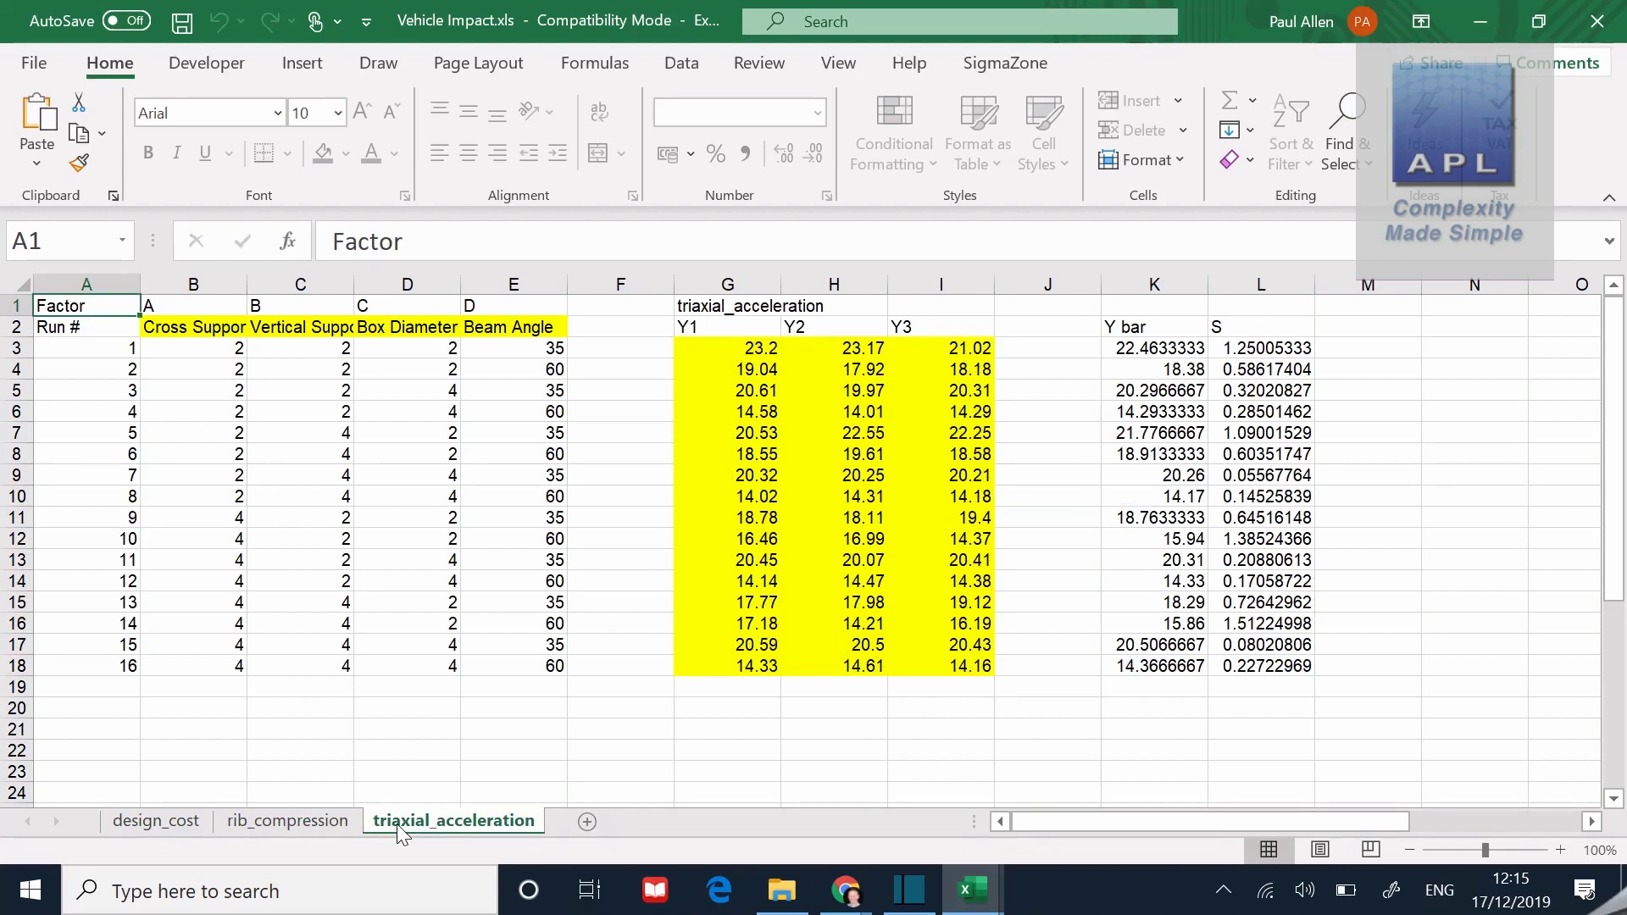
{"action": "left_click", "coordinate": [165, 826]}
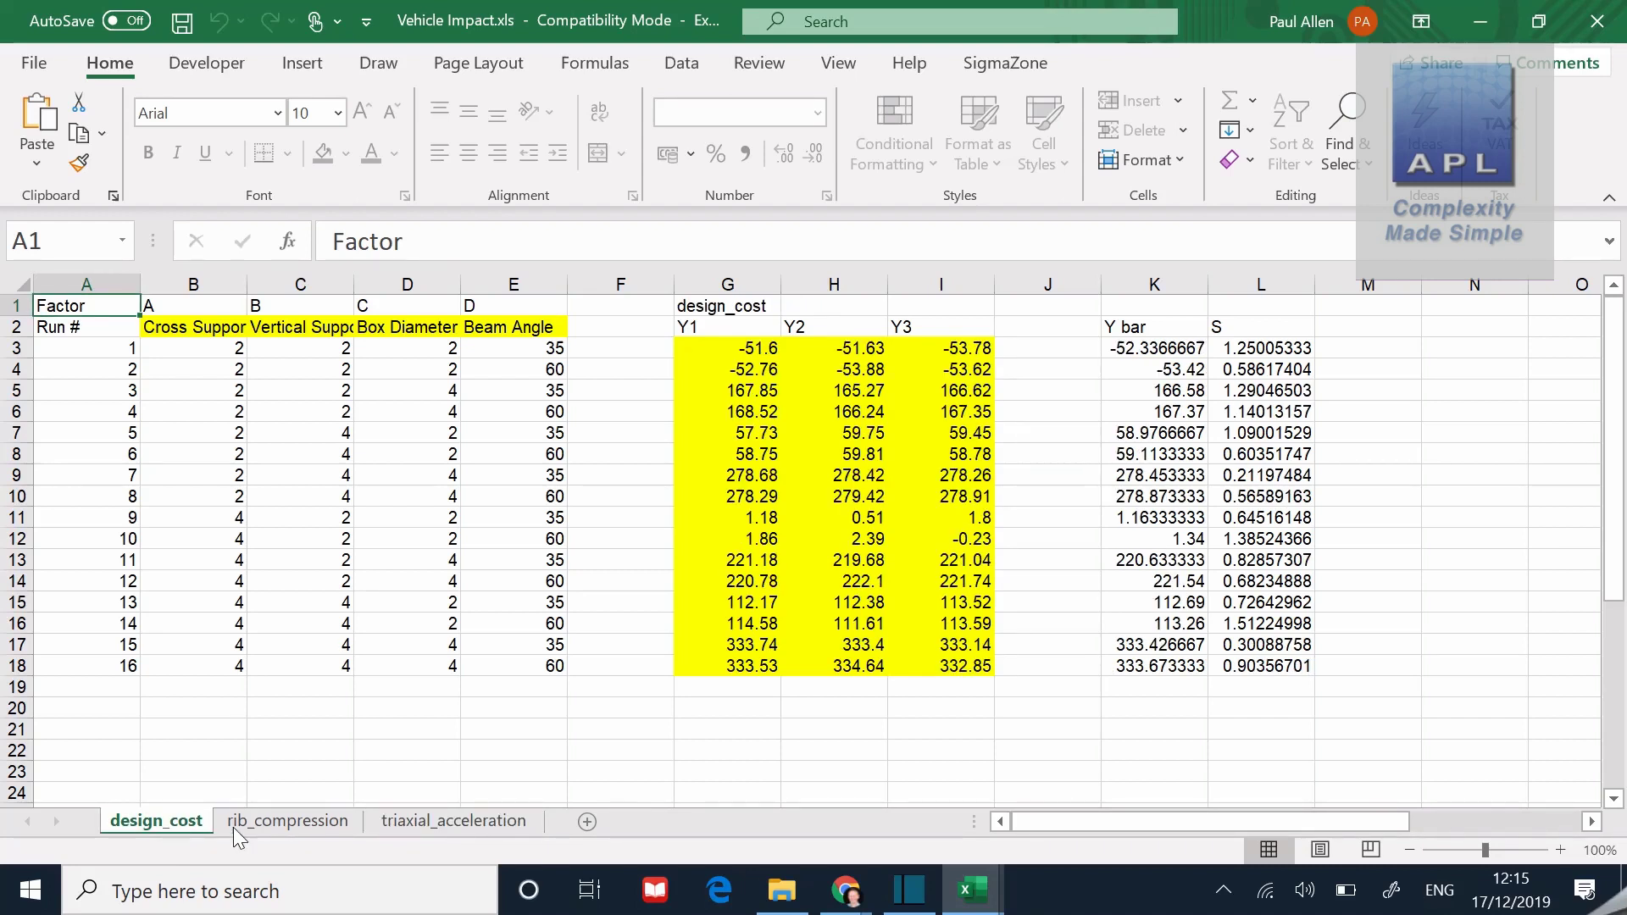
{"action": "left_click", "coordinate": [292, 826]}
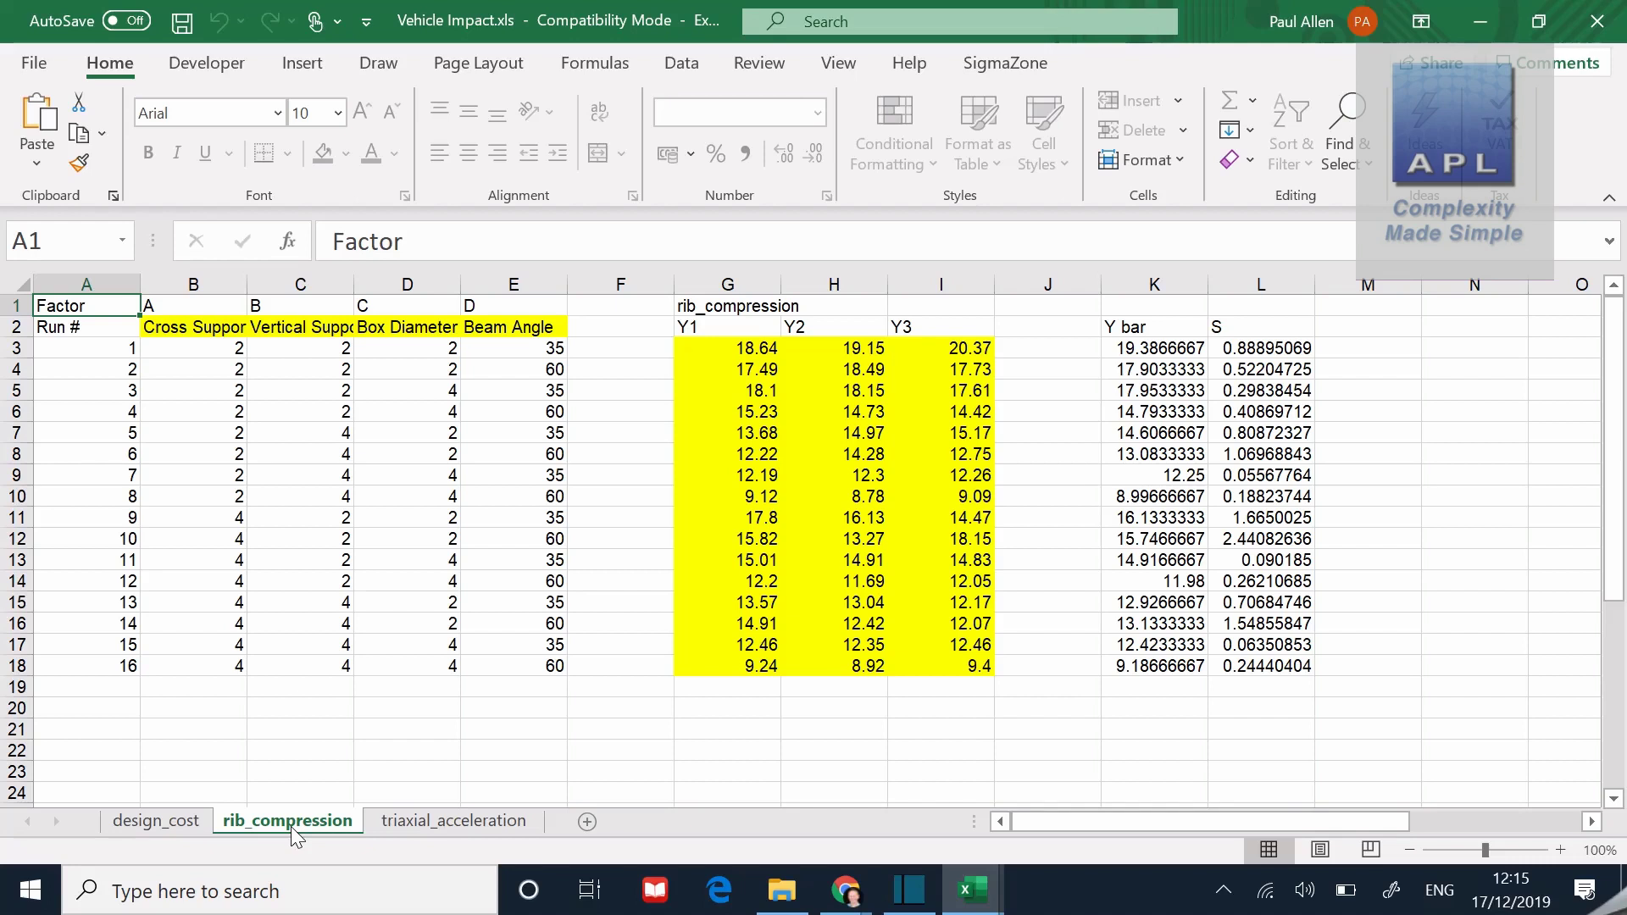
{"action": "left_click", "coordinate": [402, 820]}
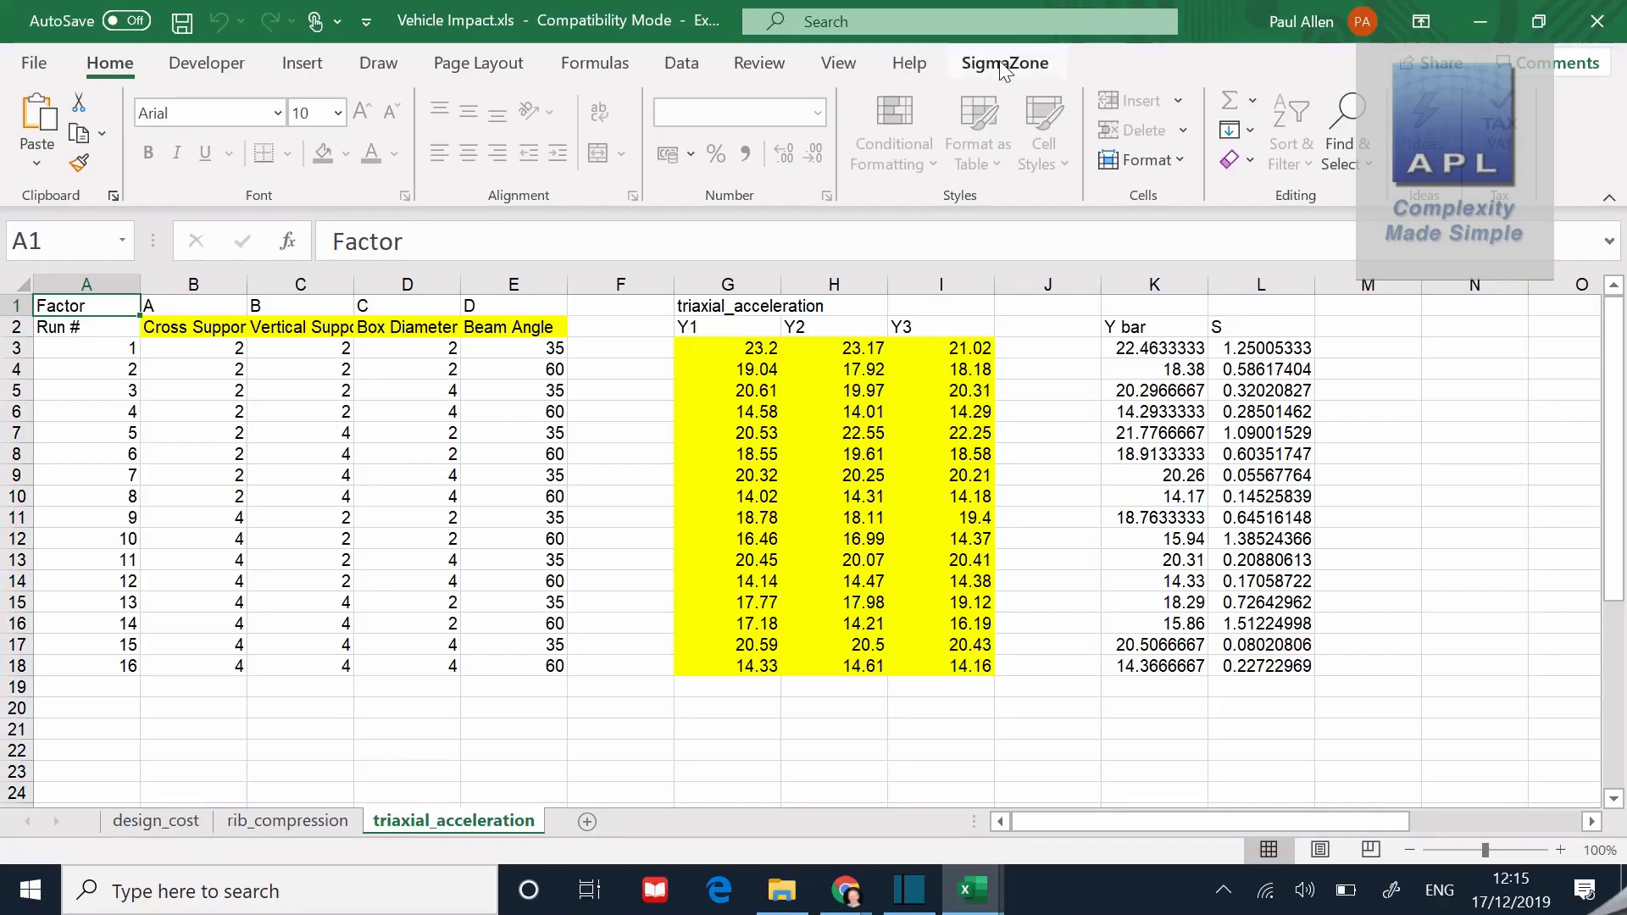
Run a Multiple Response Regression on the vehicle impact design data
{"action": "left_click", "coordinate": [1004, 66]}
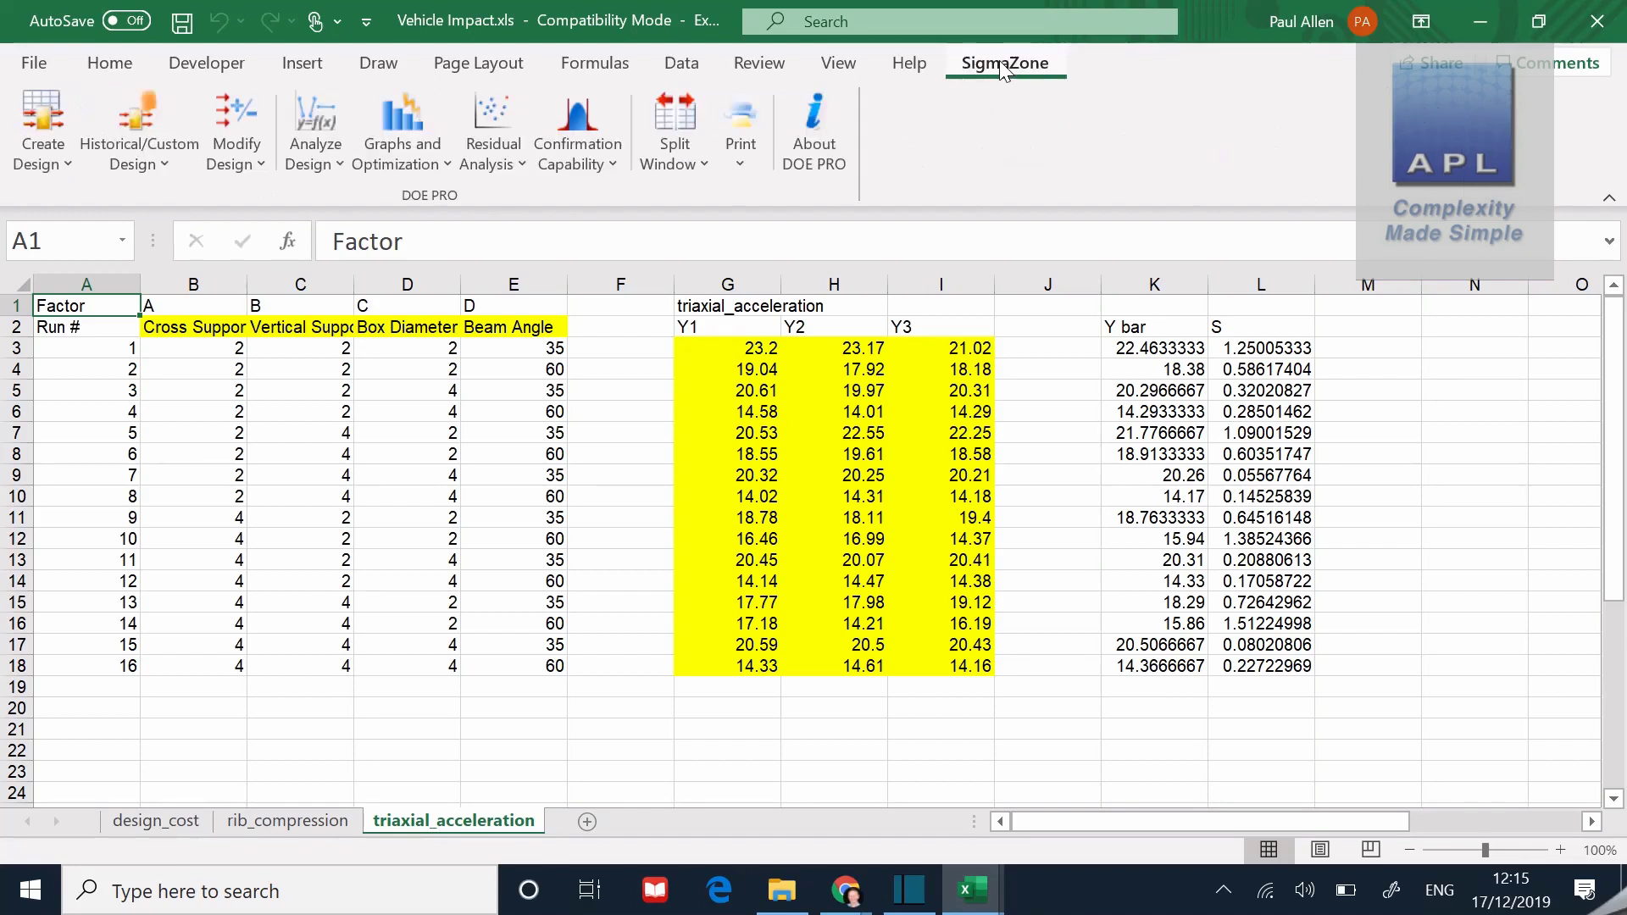
{"action": "left_click", "coordinate": [302, 149]}
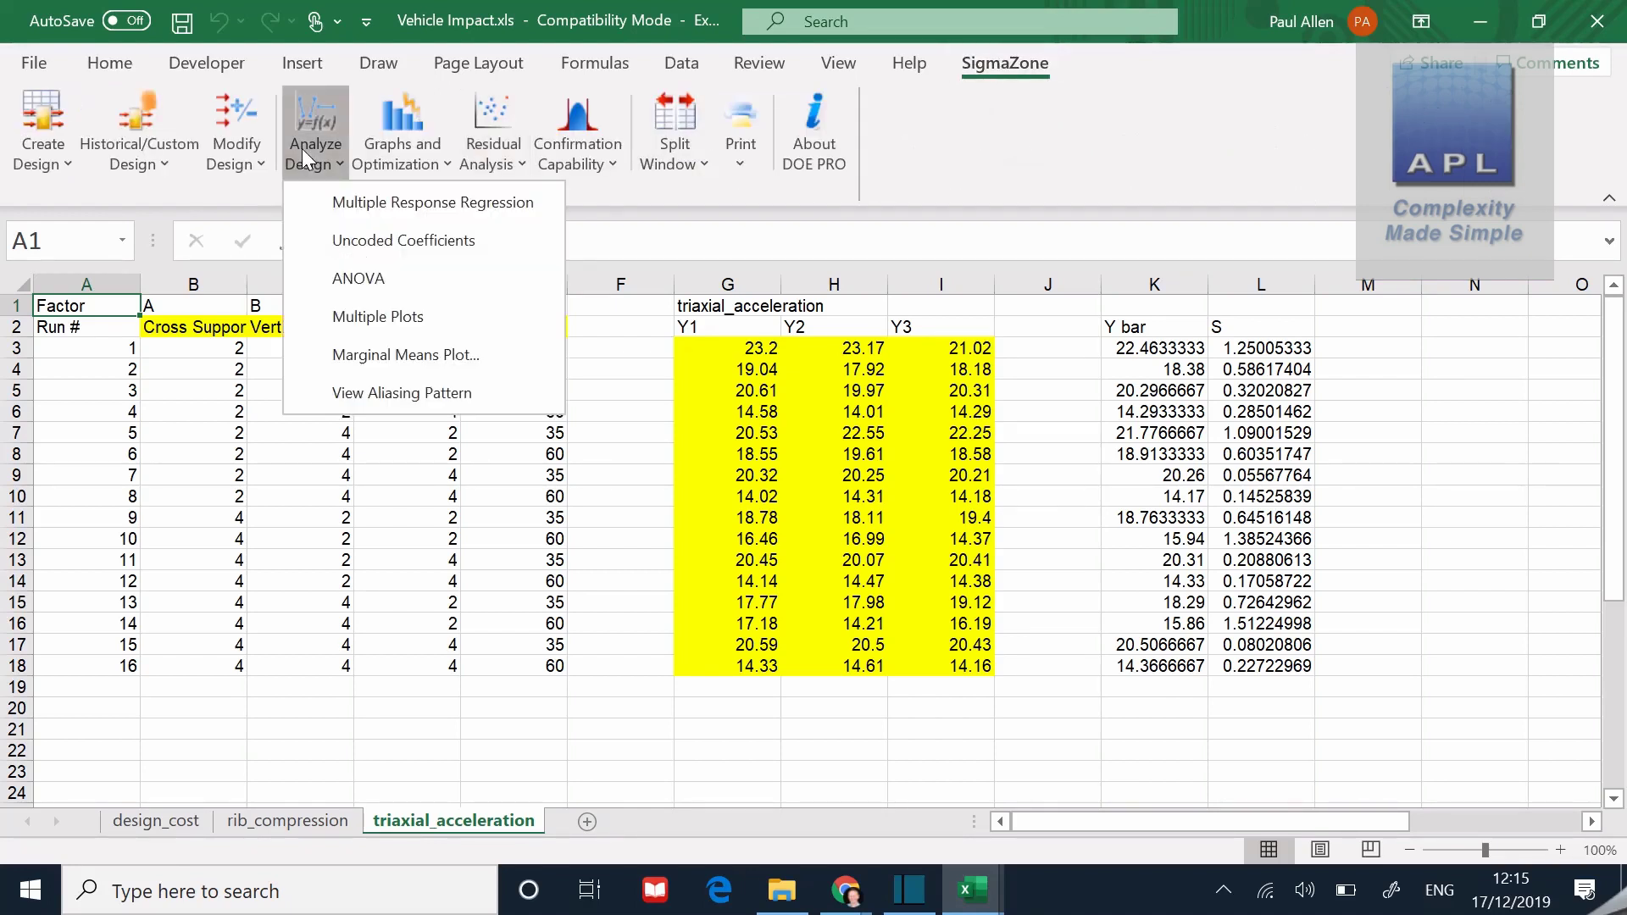
{"action": "left_click", "coordinate": [360, 206]}
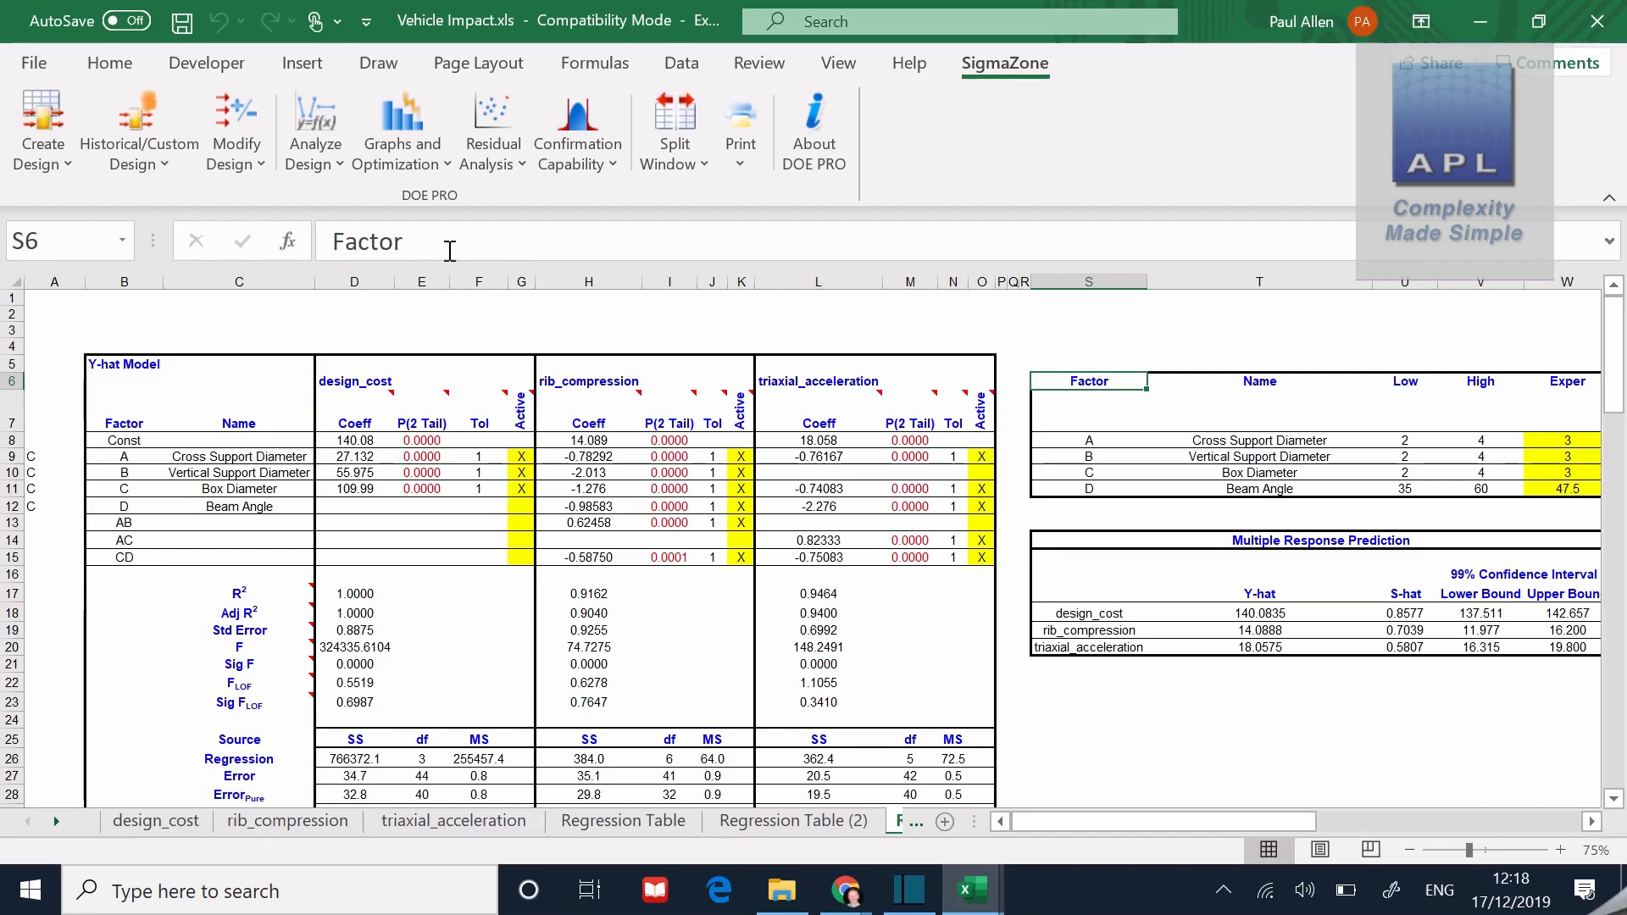
Start the Multiple Response Optimizer, accepting the default factor ranges as continuous and leaving Cpk optimization disabled for all responses
{"action": "left_click", "coordinate": [407, 158]}
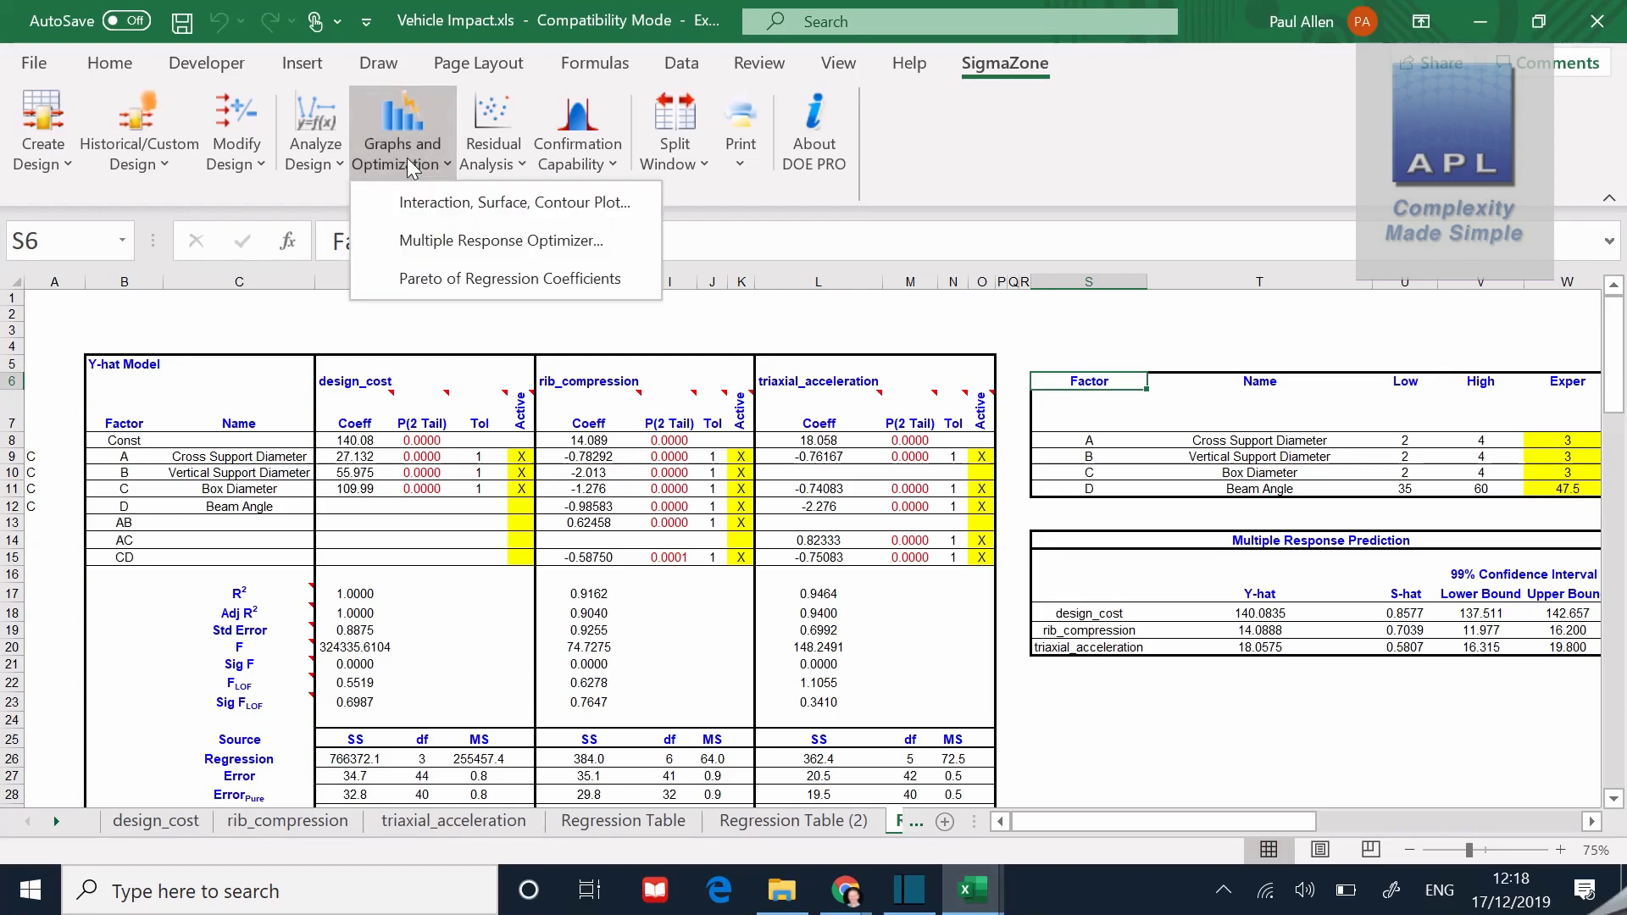
{"action": "left_click", "coordinate": [458, 243]}
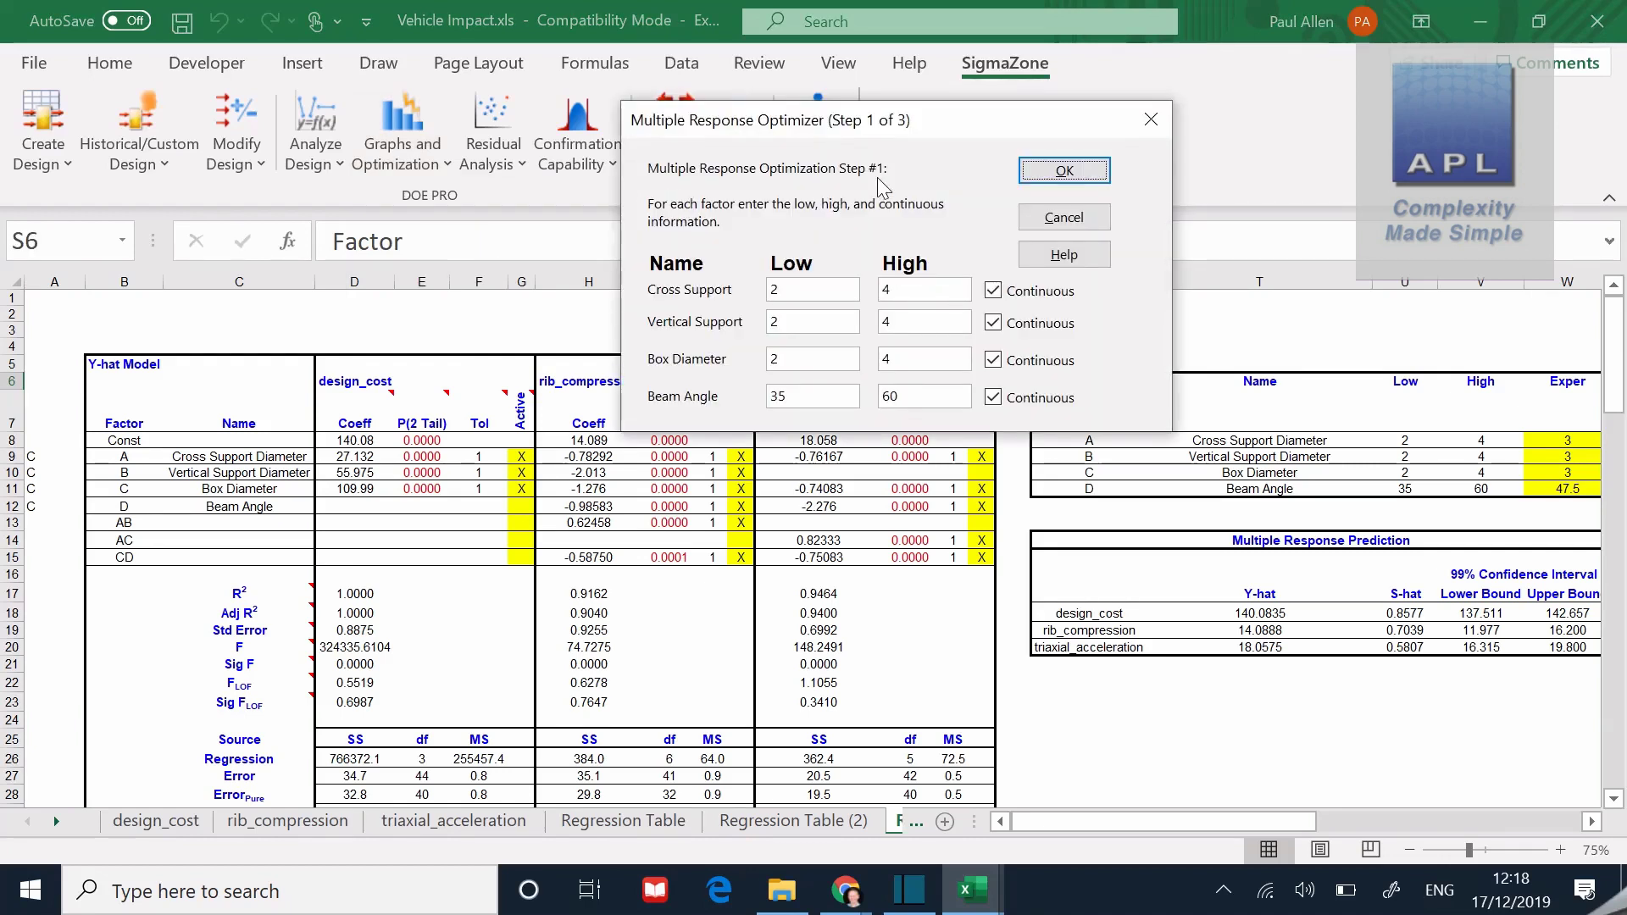
{"action": "left_click", "coordinate": [1036, 177]}
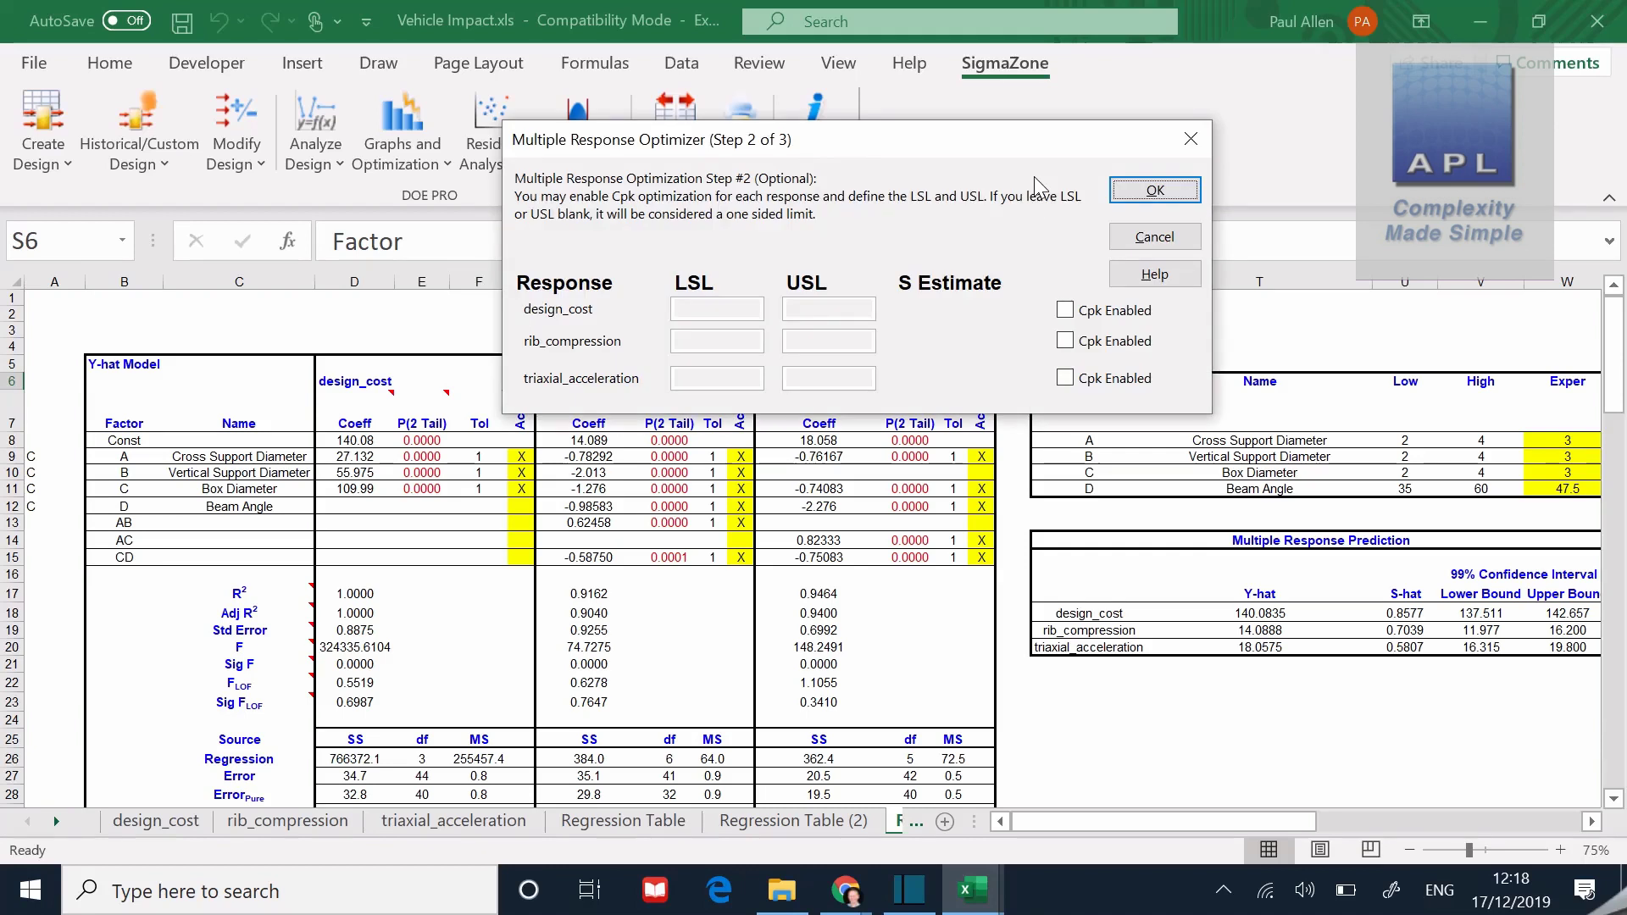
{"action": "left_click", "coordinate": [1129, 186]}
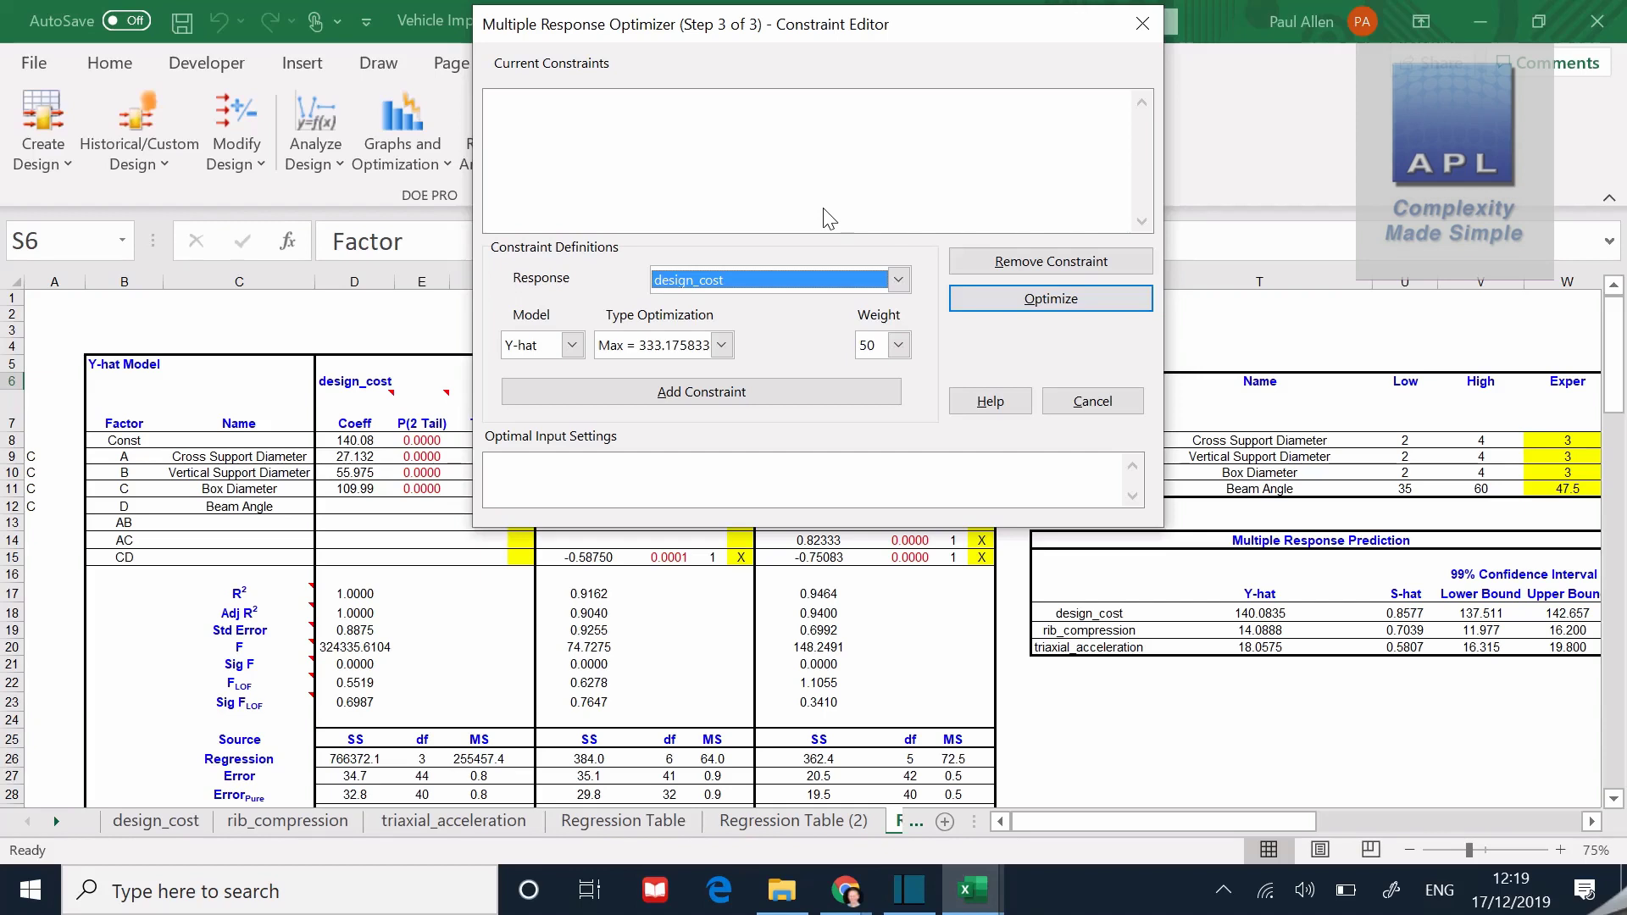
Add an optimizer constraint for the design_cost response requiring Y-hat <= 300 with weight 50
{"action": "left_click", "coordinate": [898, 277]}
{"action": "left_click", "coordinate": [898, 278]}
{"action": "left_click", "coordinate": [898, 278]}
{"action": "left_click", "coordinate": [898, 278]}
{"action": "left_click", "coordinate": [898, 278]}
{"action": "left_click", "coordinate": [898, 278]}
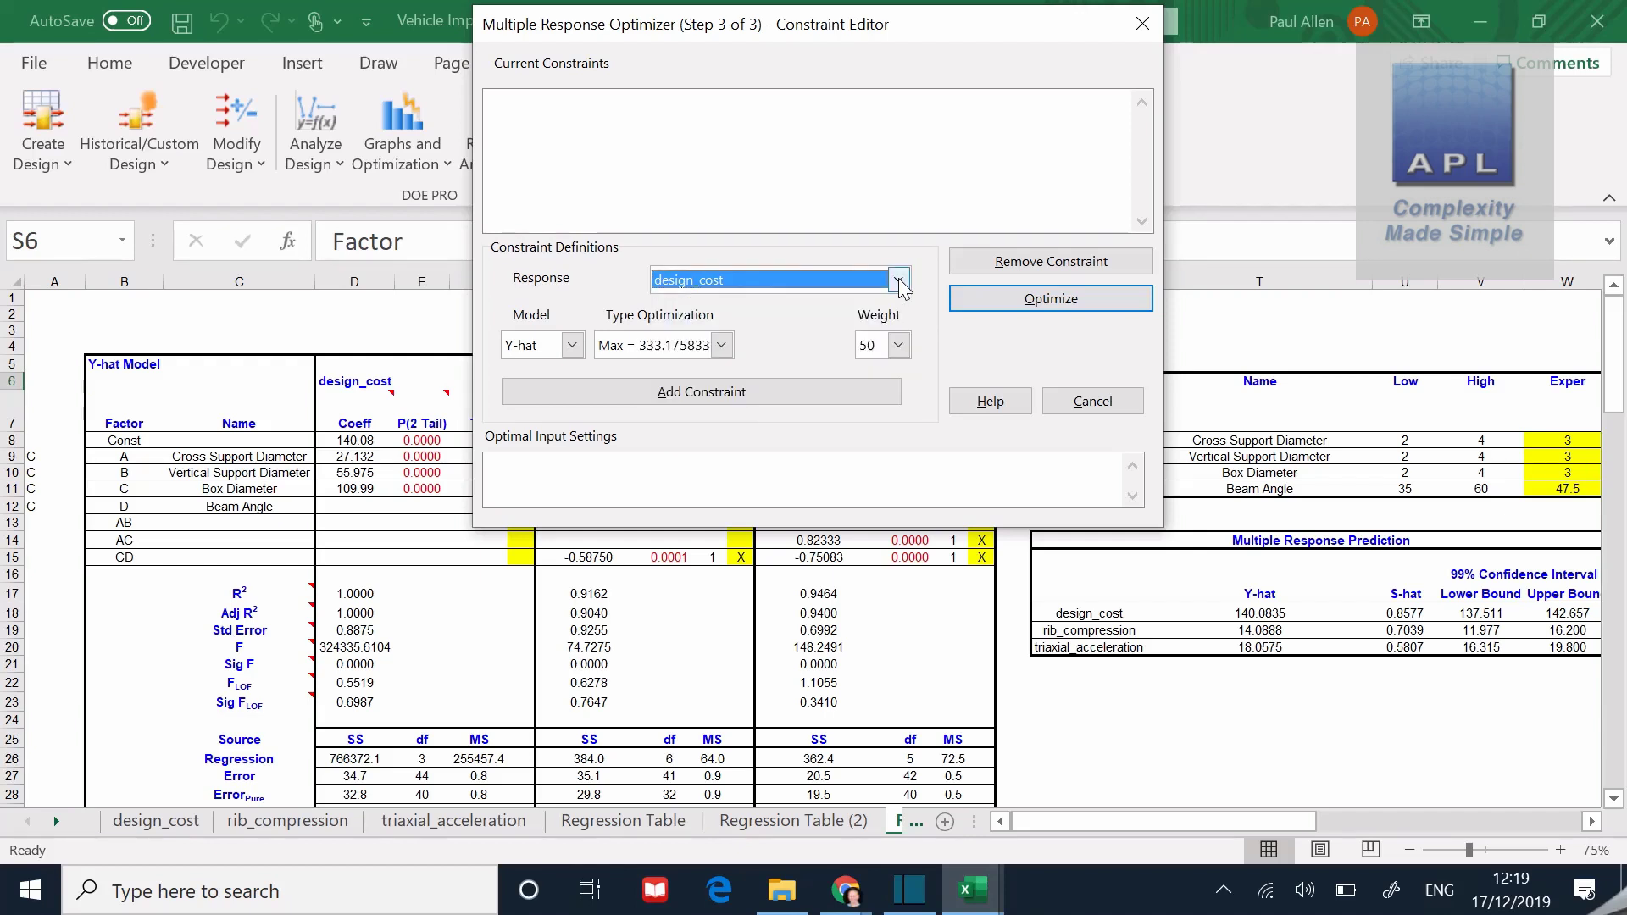
{"action": "left_click", "coordinate": [720, 344]}
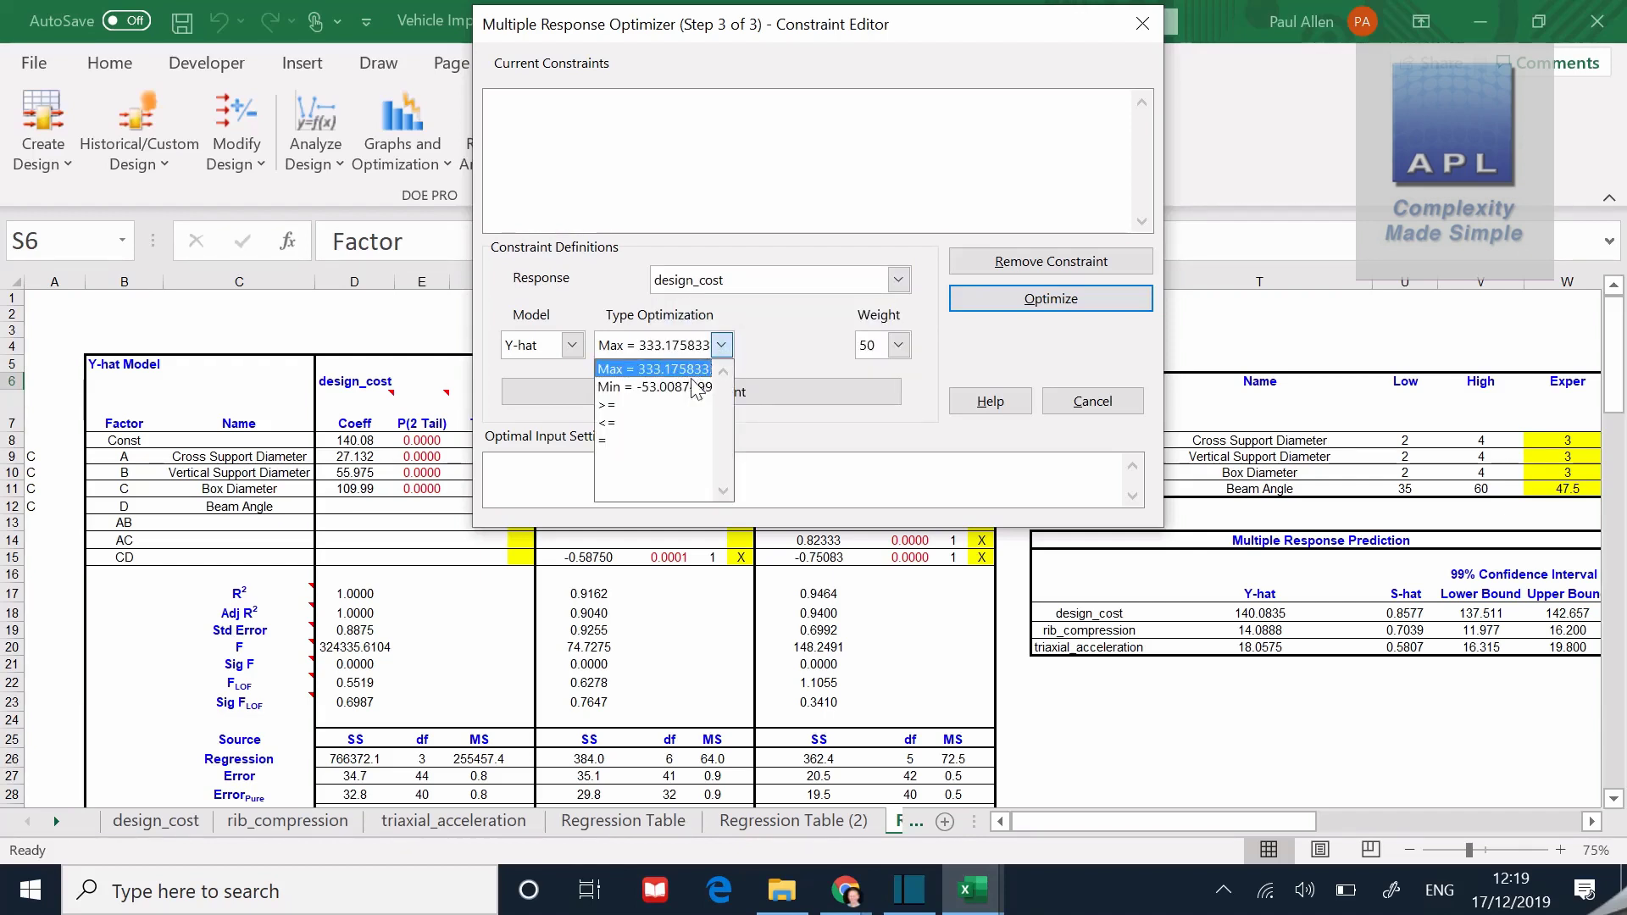
{"action": "left_click", "coordinate": [671, 422]}
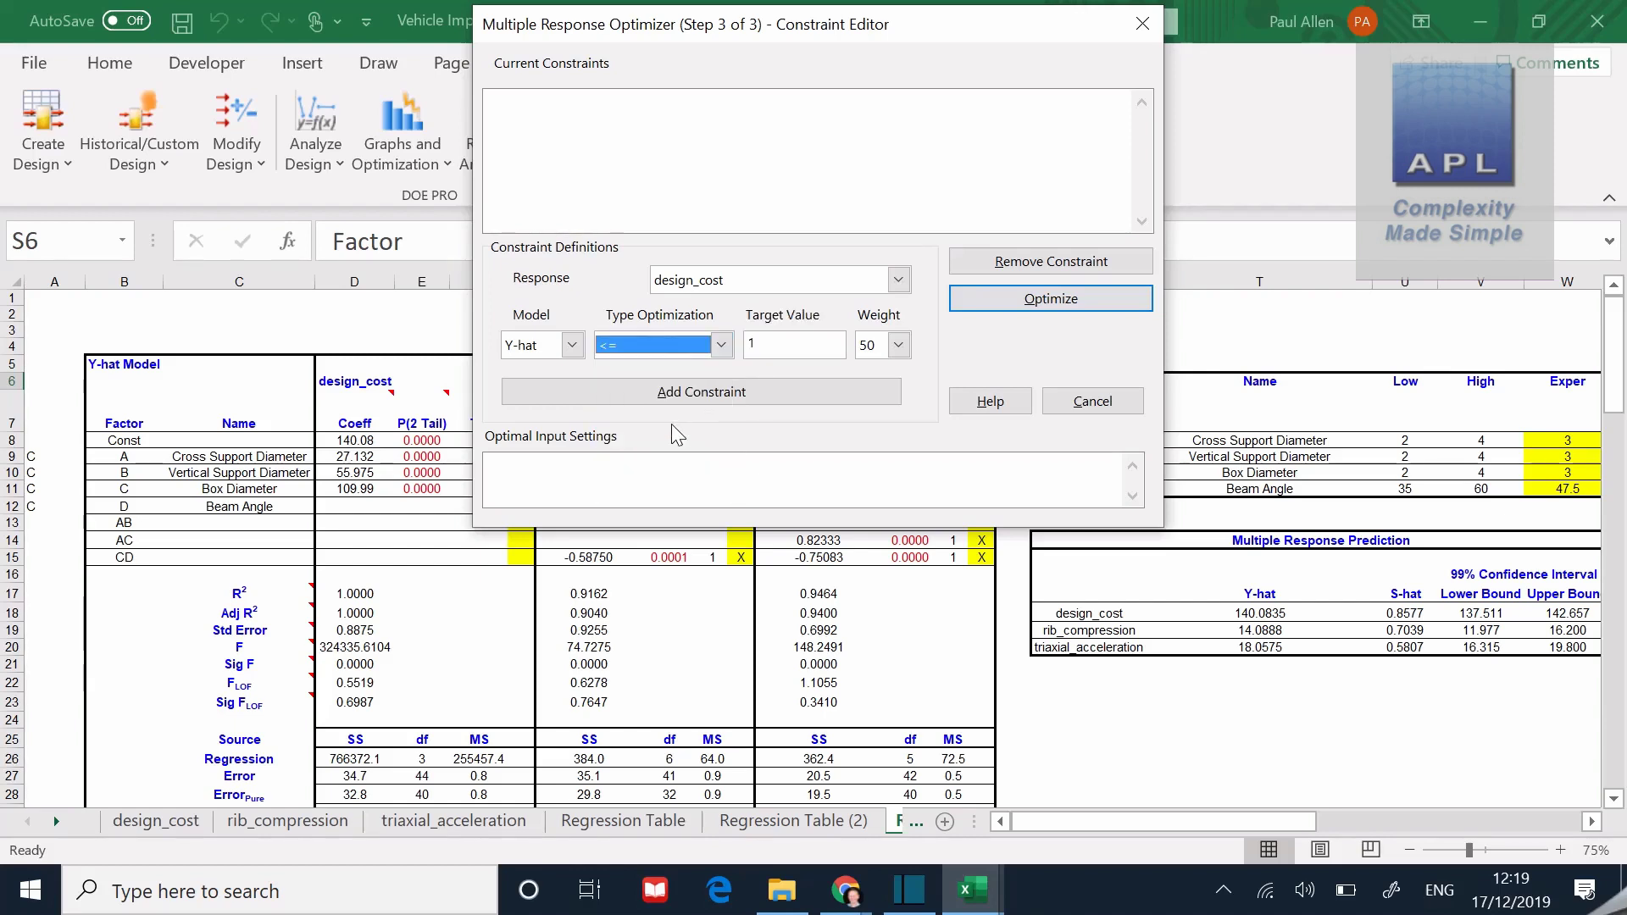
{"action": "left_click", "coordinate": [764, 343]}
{"action": "key", "text": "BackSpace"}
{"action": "type", "text": "300"}
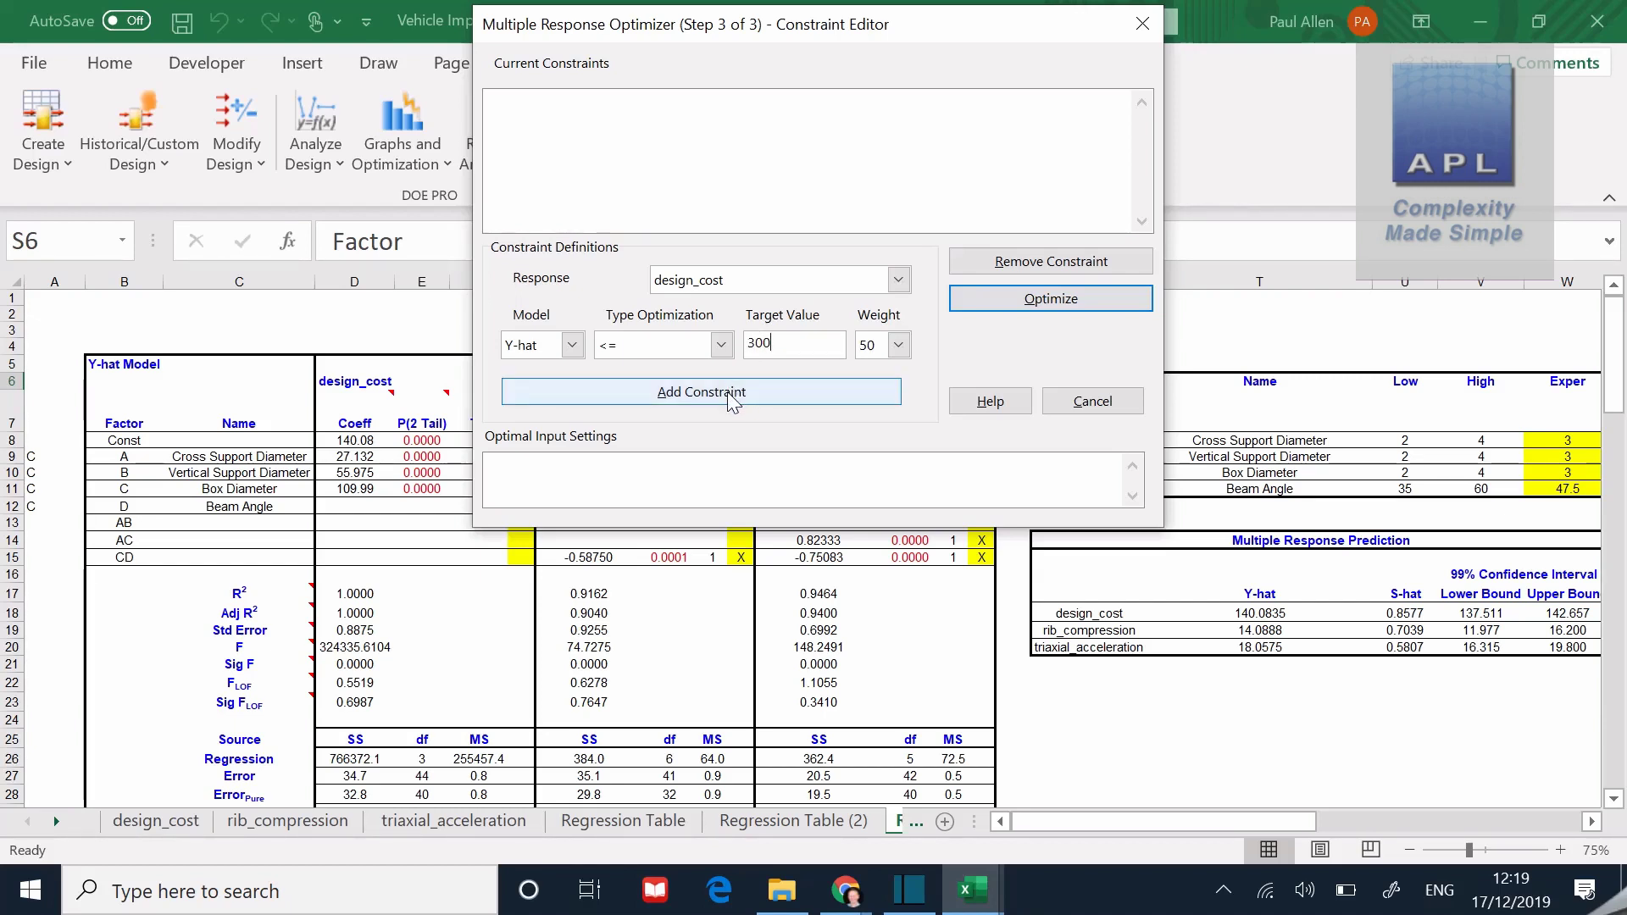
{"action": "left_click", "coordinate": [732, 402]}
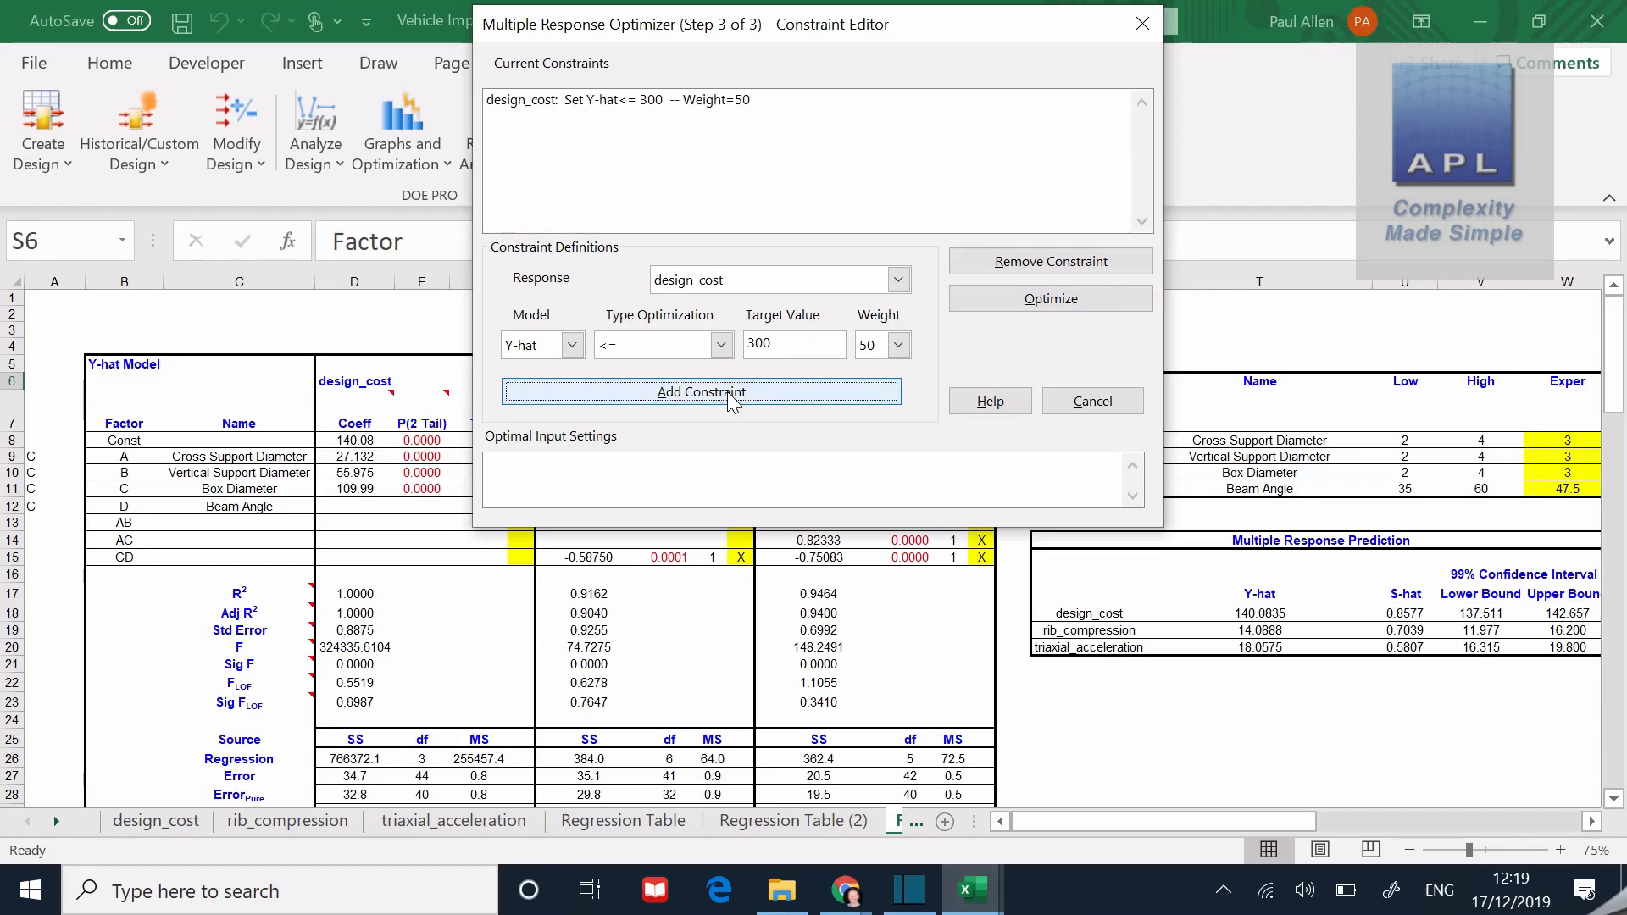
Add an optimizer constraint for the rib_compression response requiring Y-hat <= 11 with weight 50
{"action": "left_click", "coordinate": [898, 280]}
{"action": "left_click", "coordinate": [871, 321]}
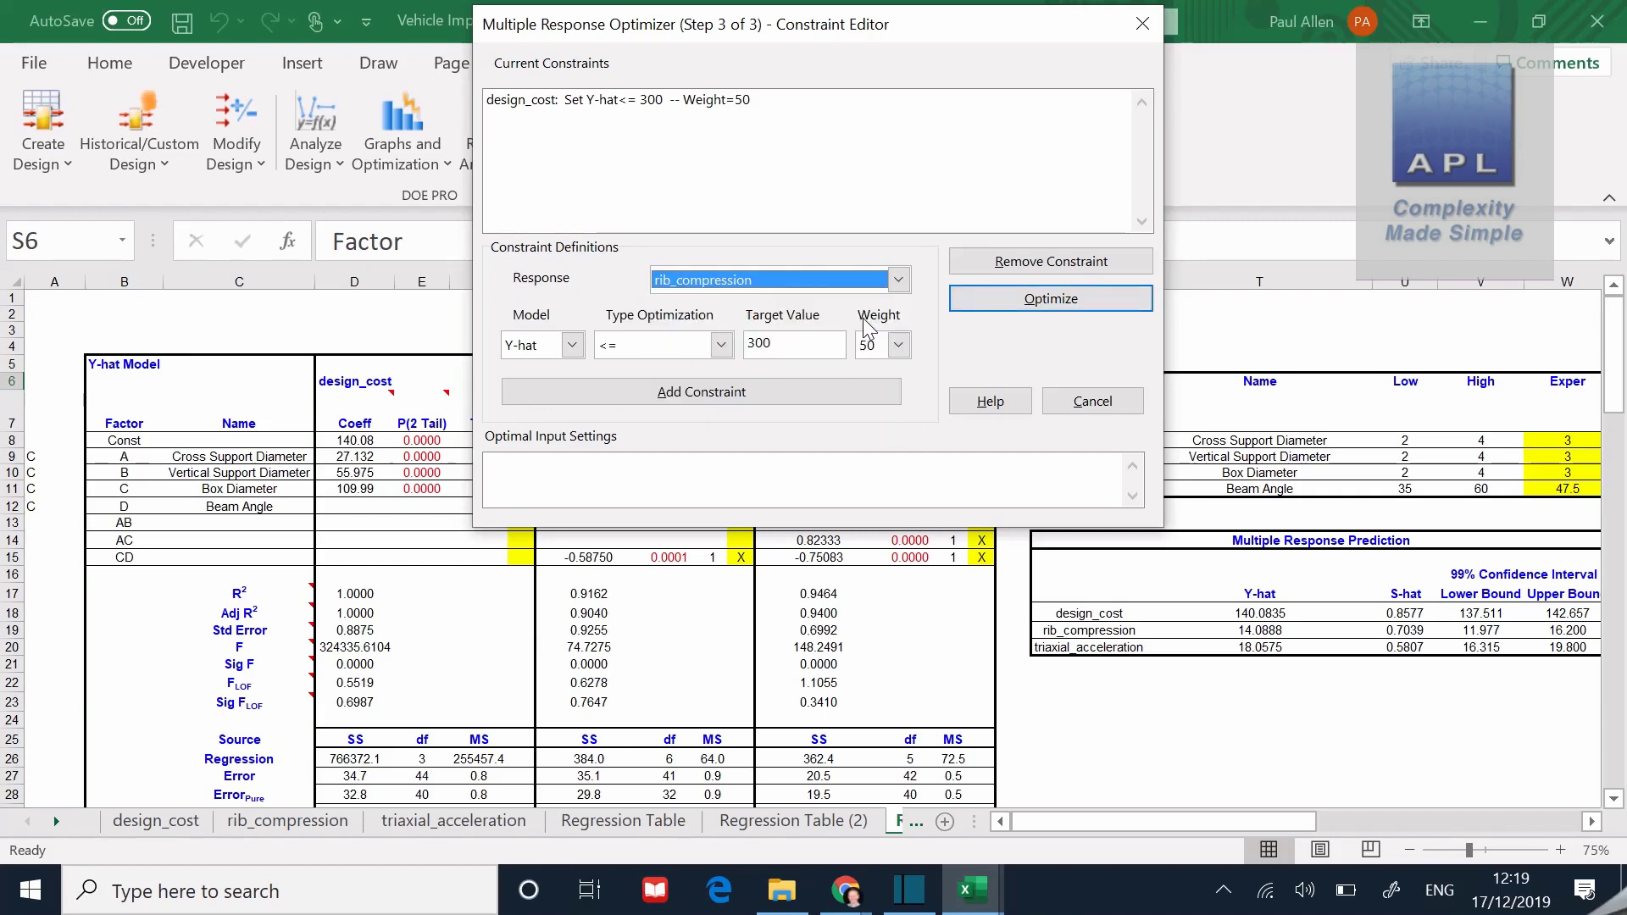
{"action": "left_click", "coordinate": [816, 339]}
{"action": "key", "text": "BackSpace"}
{"action": "key", "text": "BackSpace"}
{"action": "key", "text": "BackSpace"}
{"action": "type", "text": "11"}
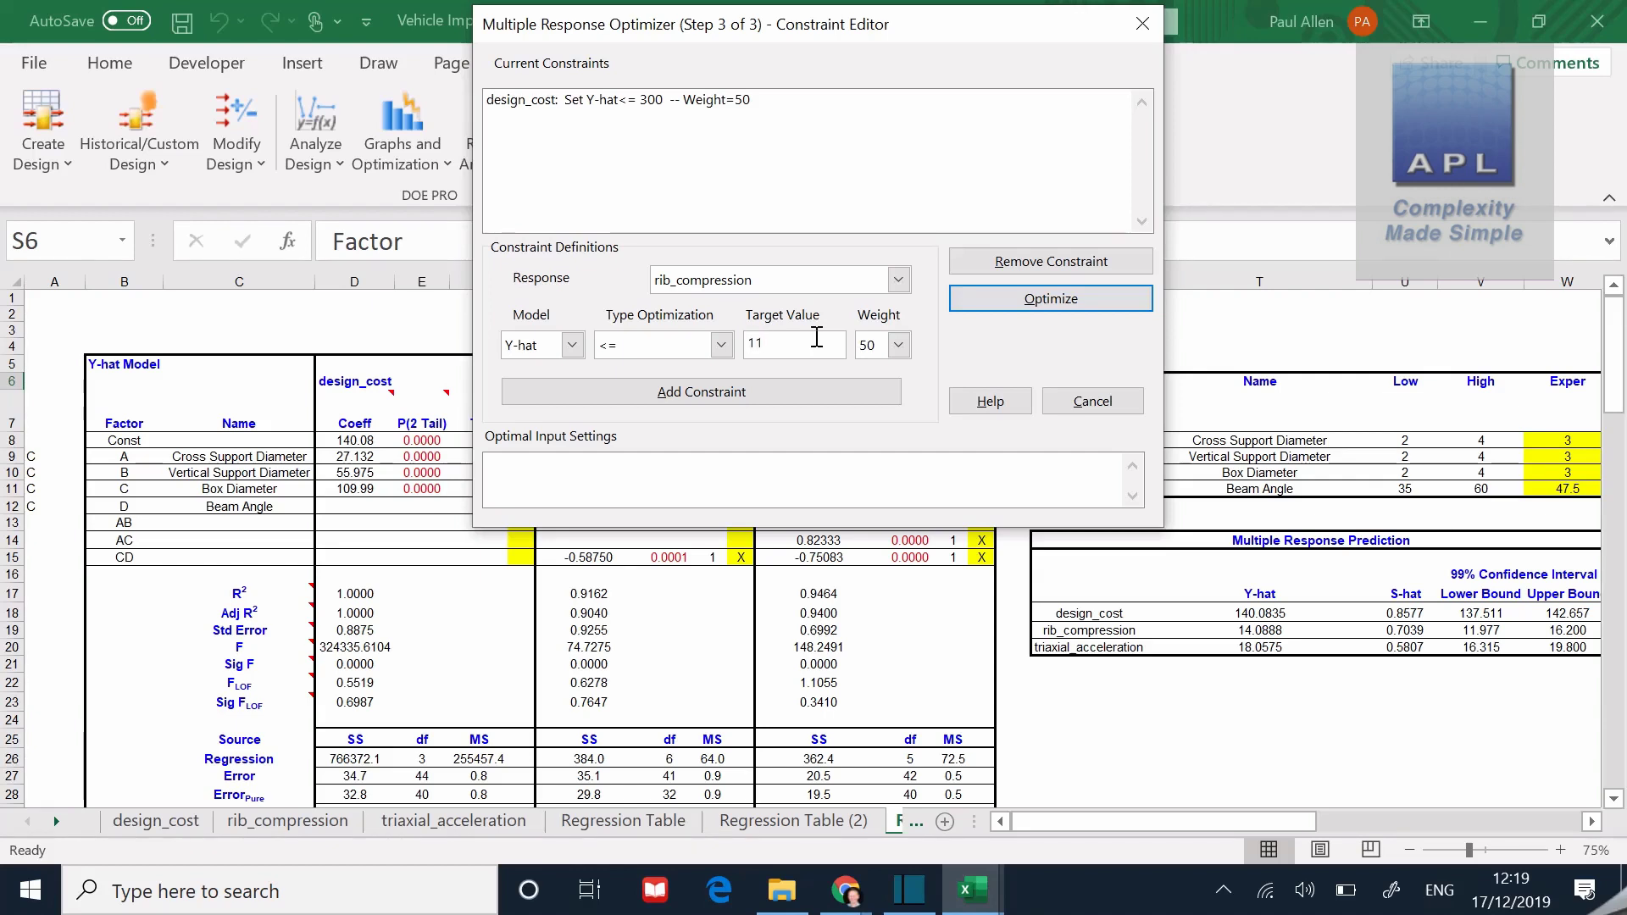
{"action": "left_click", "coordinate": [770, 391]}
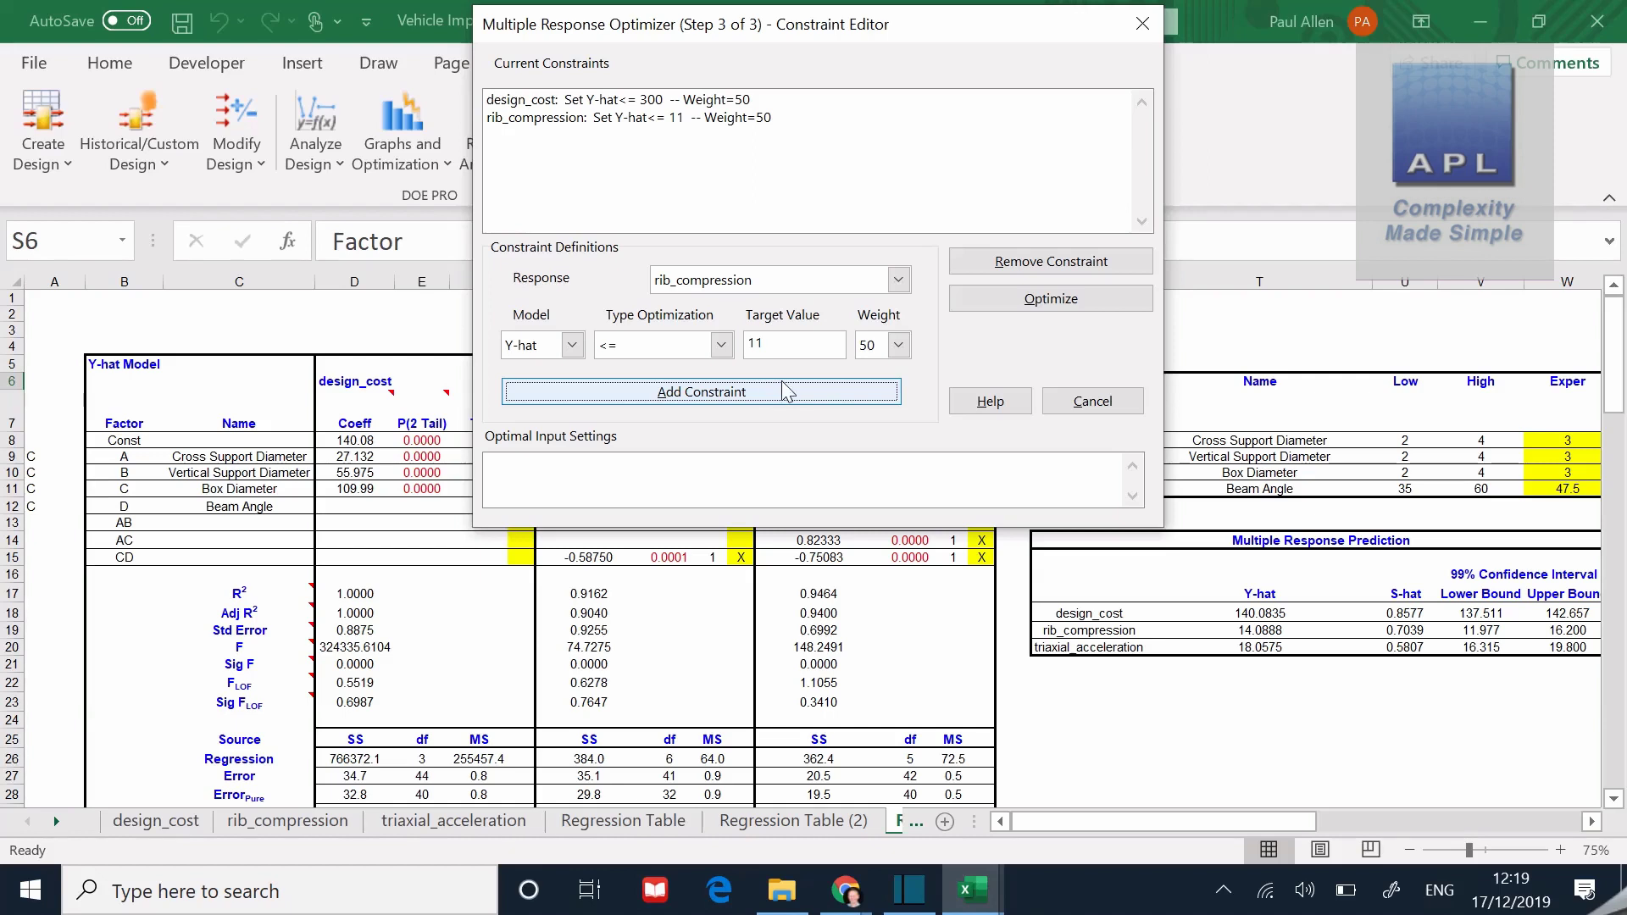
Add a triaxial_acceleration constraint requiring Y-hat <= 15 with weight 50, and run the optimization
{"action": "left_click", "coordinate": [898, 283]}
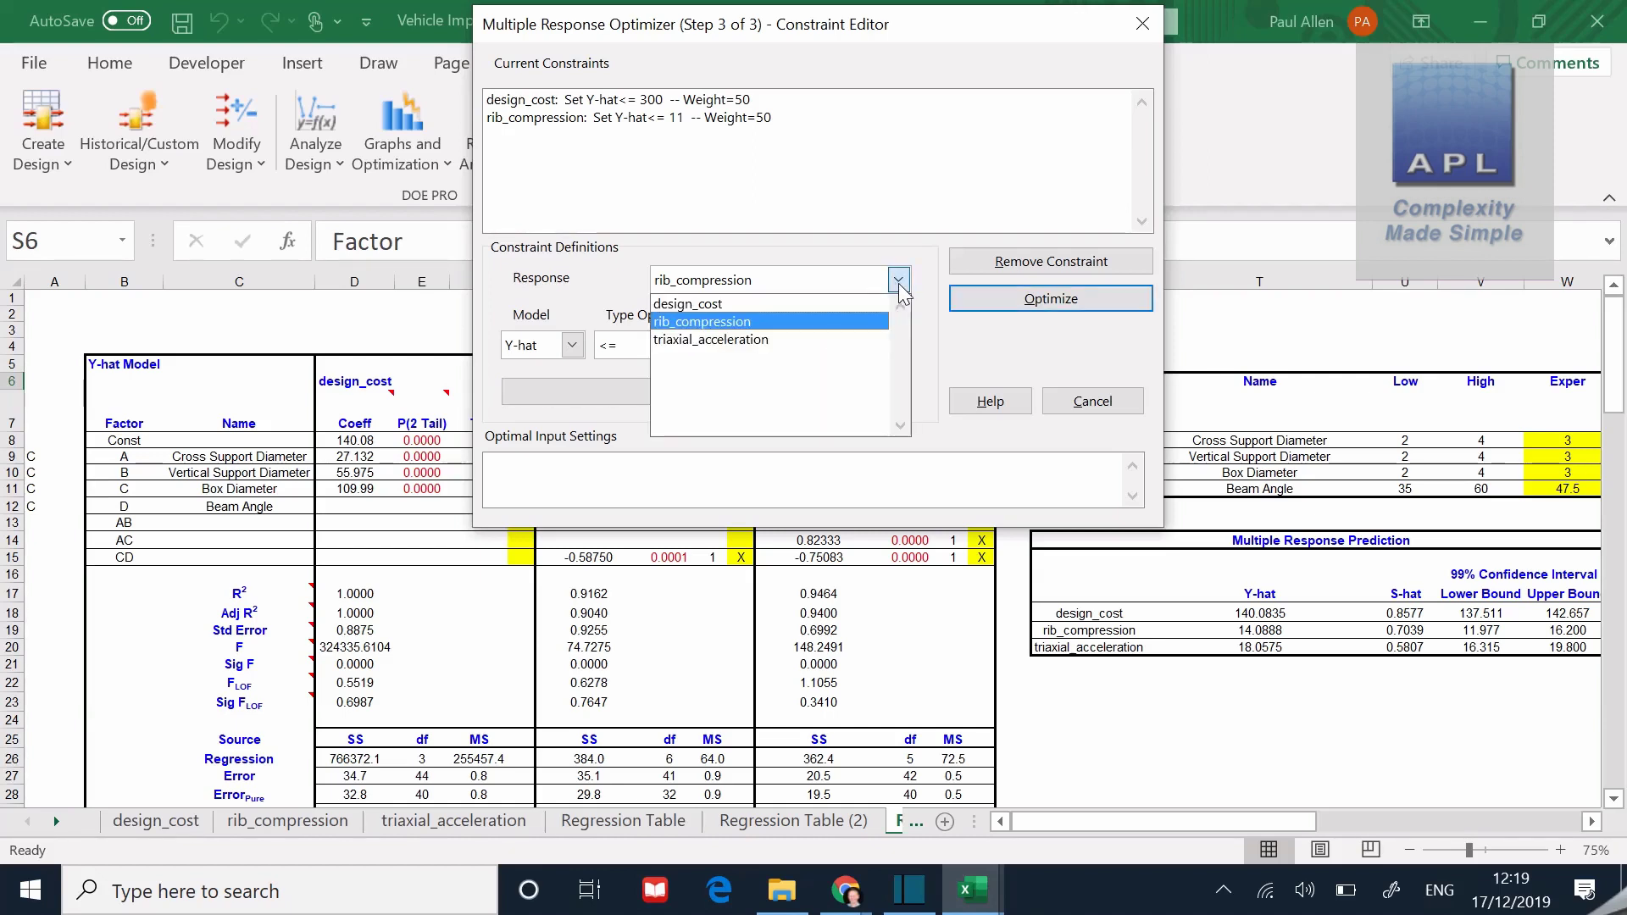
{"action": "left_click", "coordinate": [872, 341]}
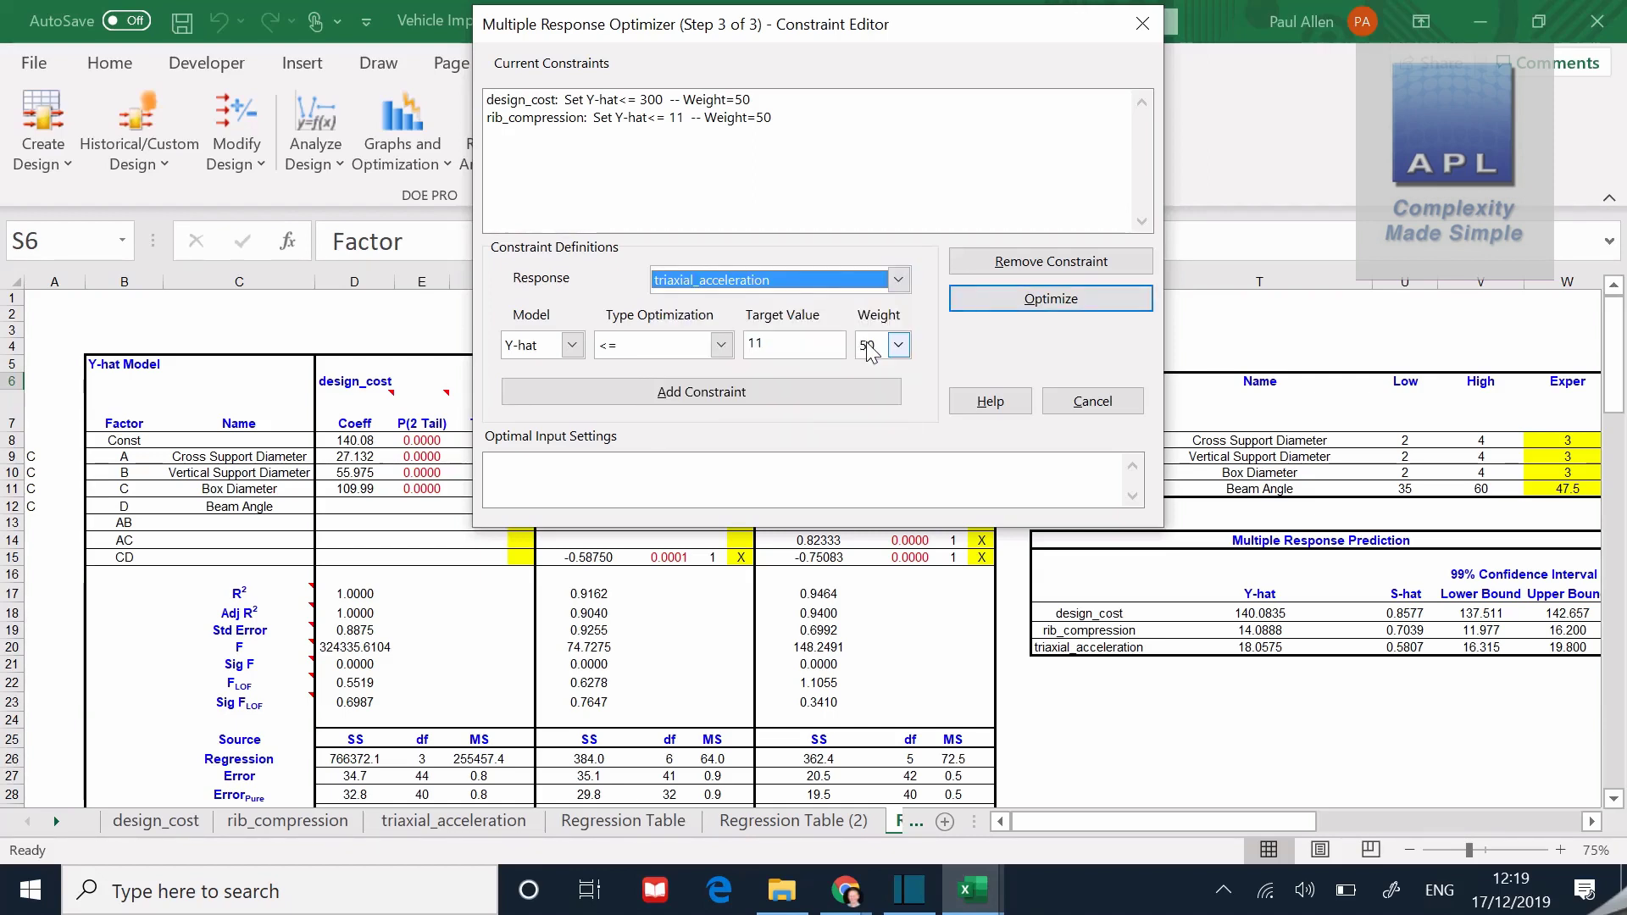
{"action": "left_click", "coordinate": [805, 345]}
{"action": "type", "text": "5"}
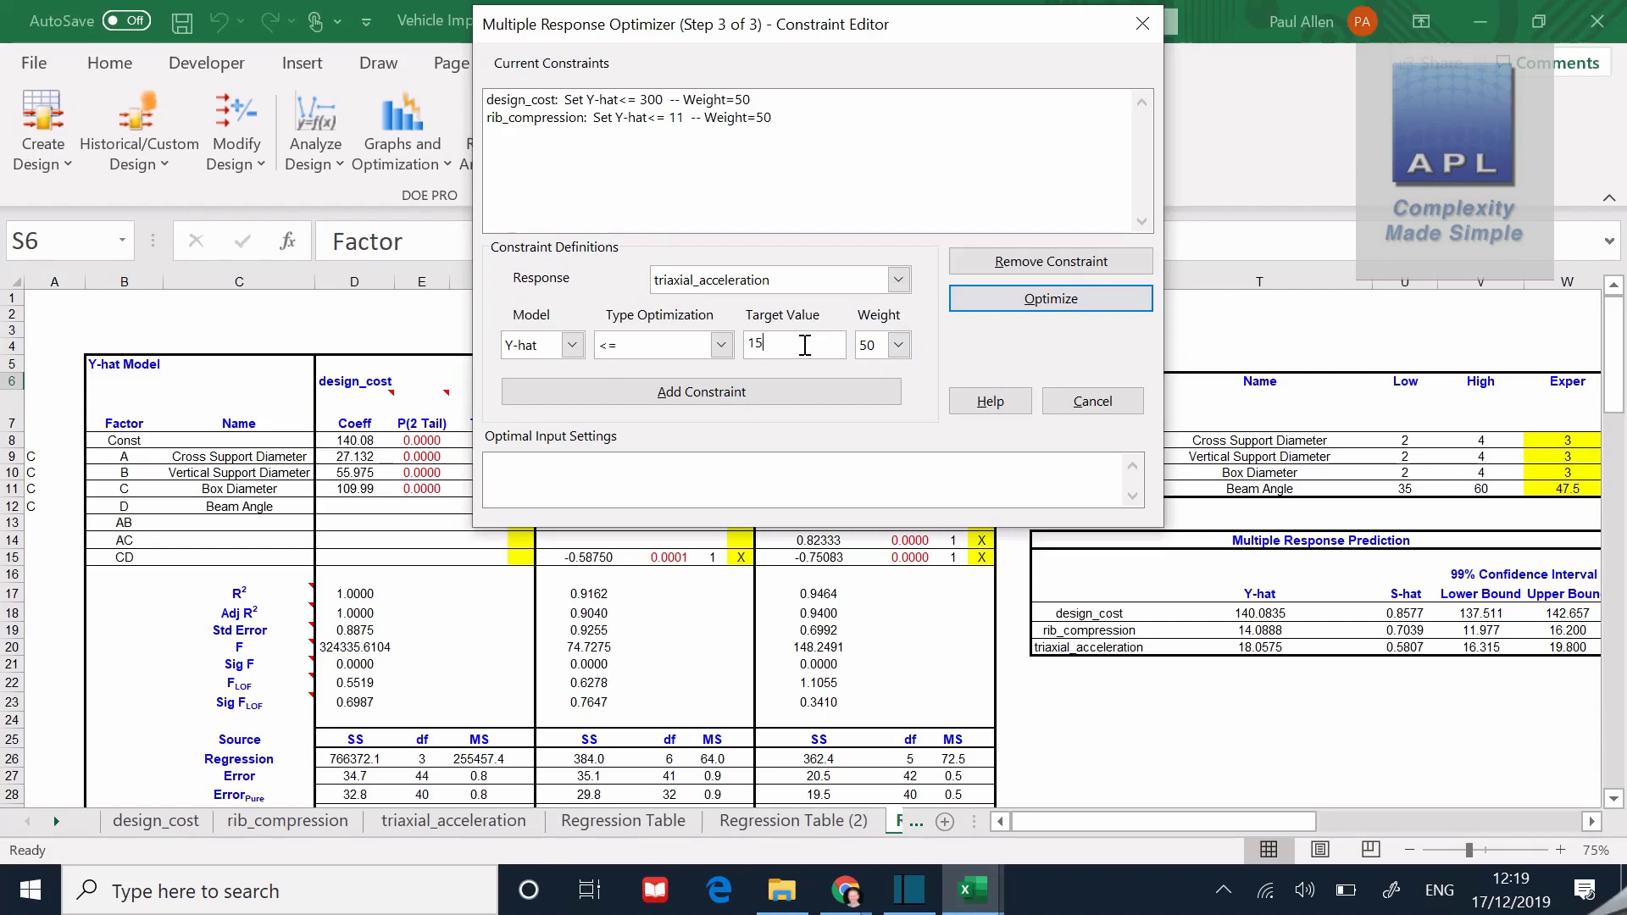
{"action": "left_click", "coordinate": [774, 390]}
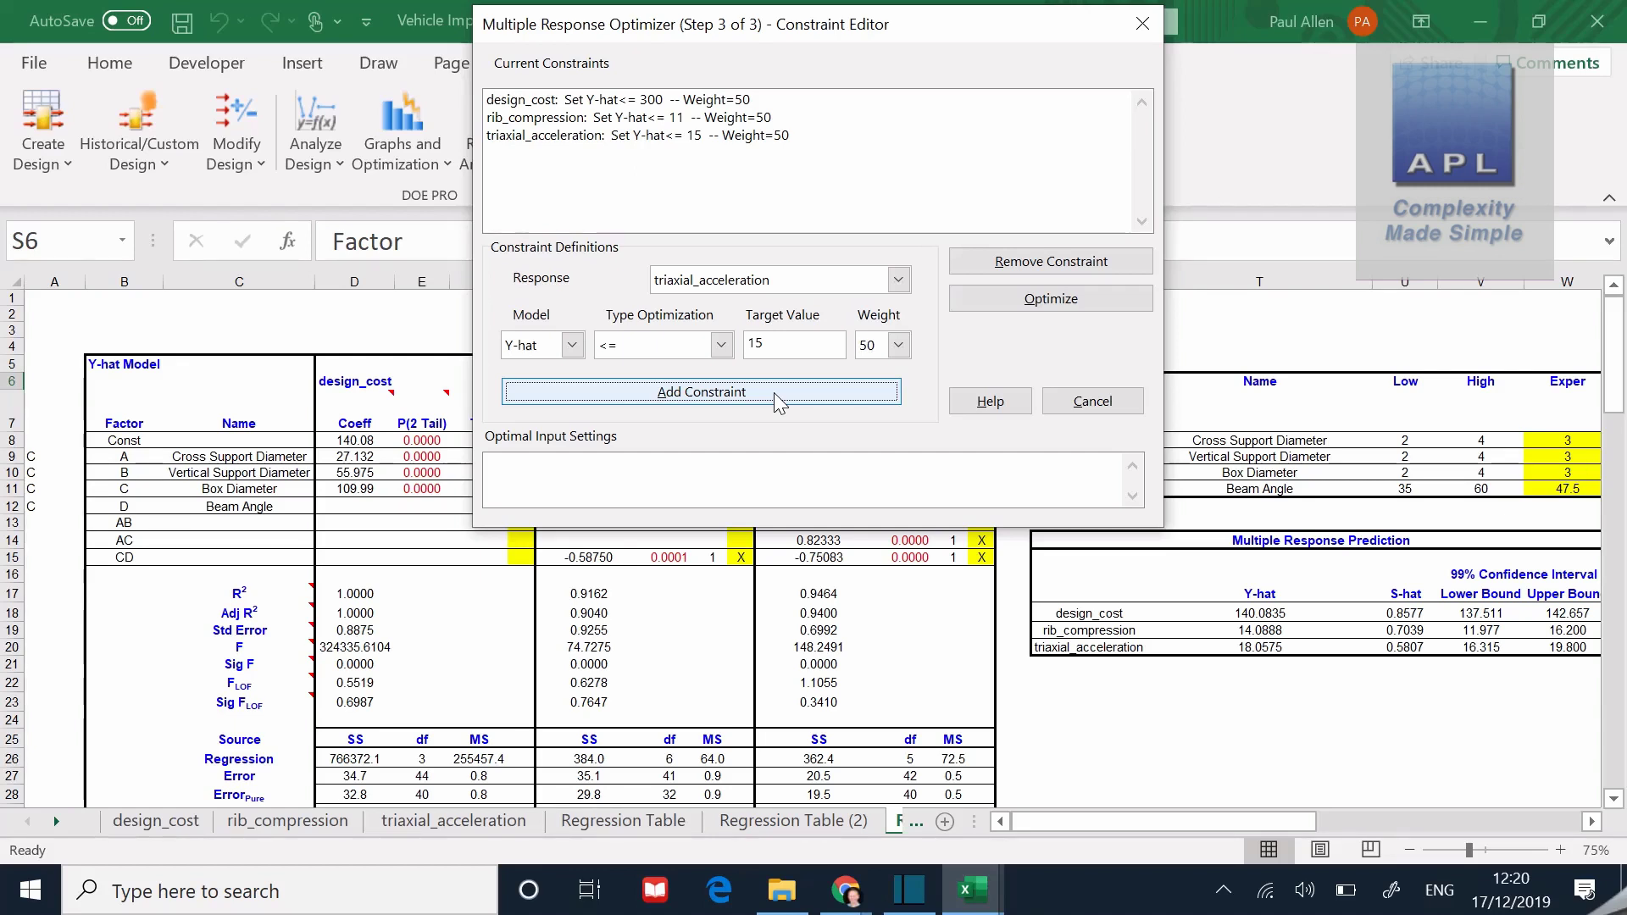
{"action": "left_click", "coordinate": [1023, 304]}
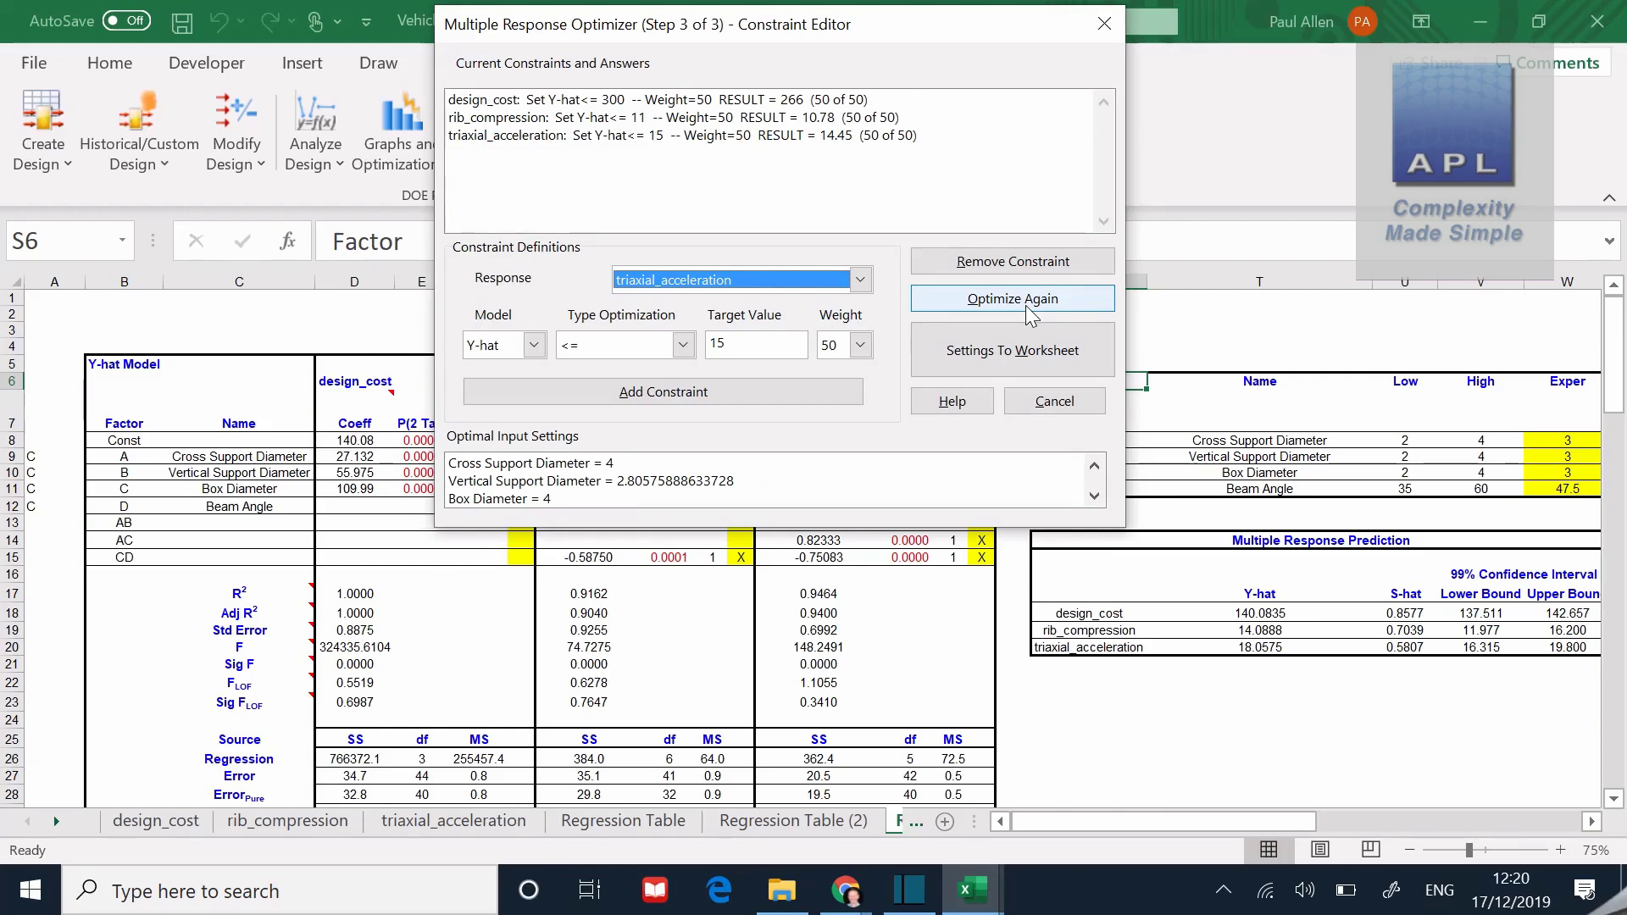
Compare the optimizer's result with the target for each of the design_cost, rib_compression and triaxial_acceleration constraints
{"action": "left_click", "coordinate": [778, 102]}
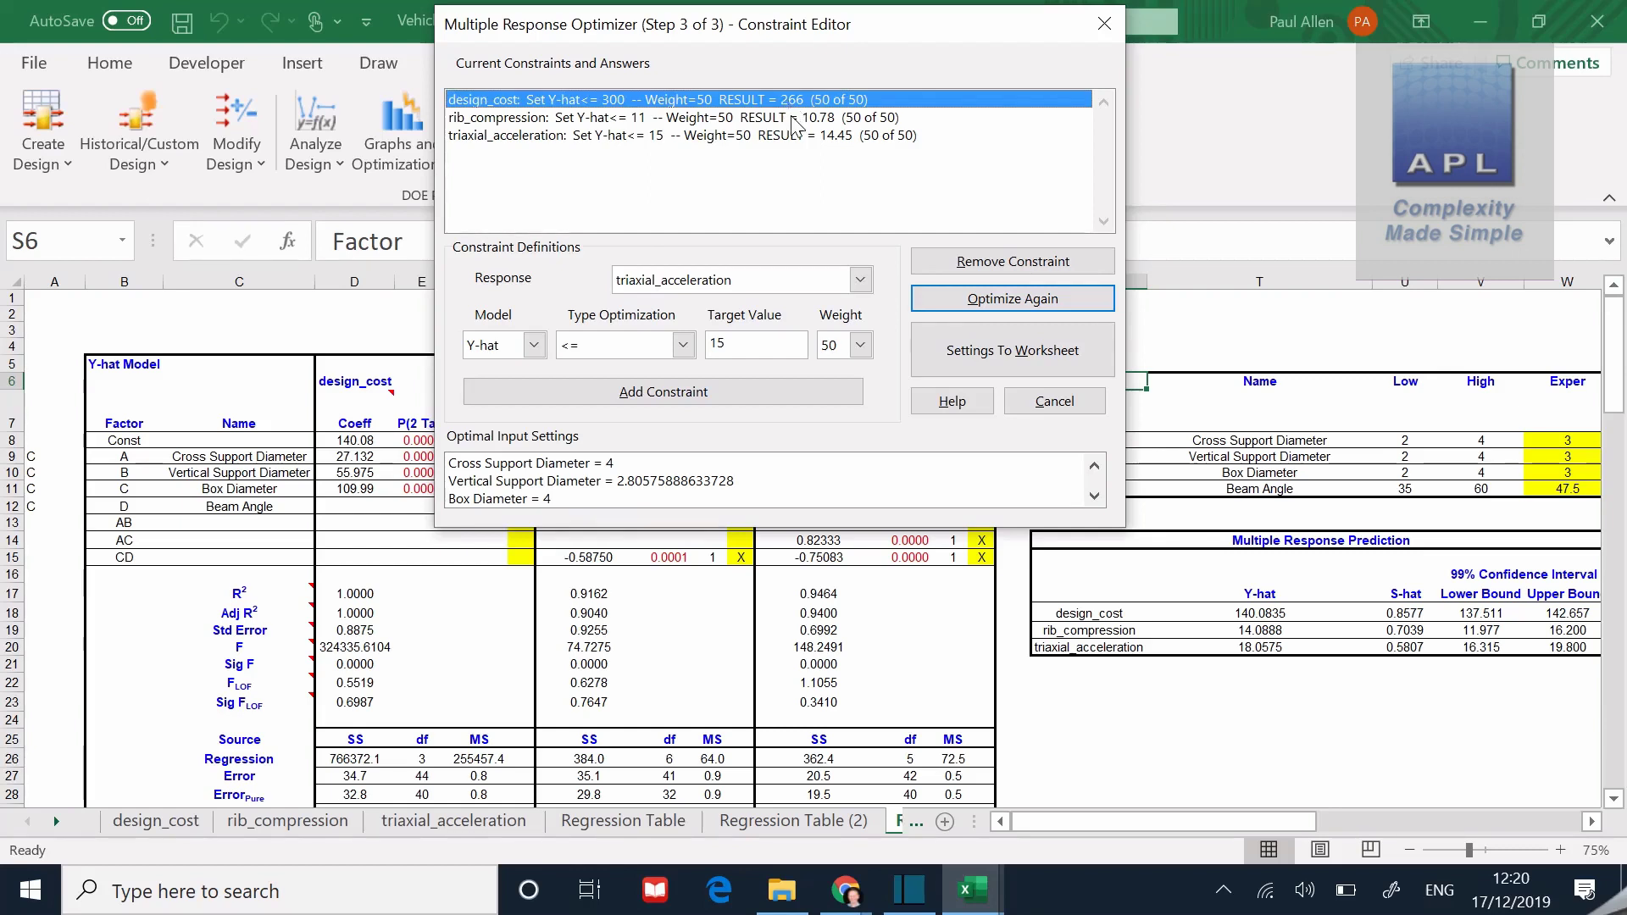
{"action": "left_click", "coordinate": [795, 119]}
{"action": "left_click", "coordinate": [801, 135]}
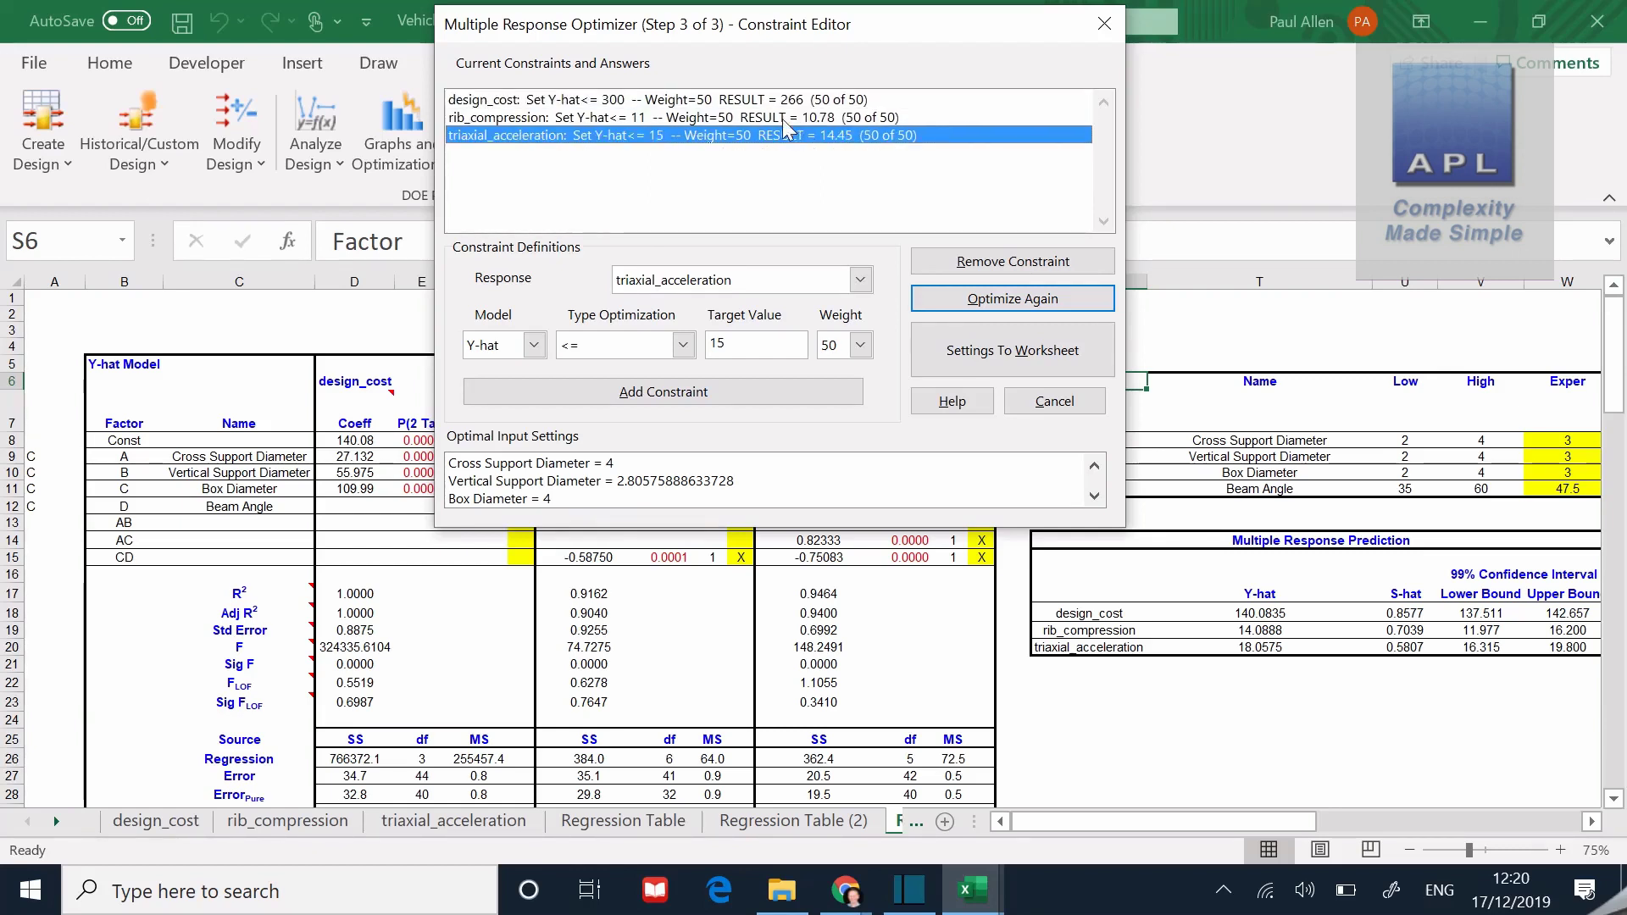
{"action": "left_click", "coordinate": [773, 99]}
{"action": "left_click", "coordinate": [774, 119]}
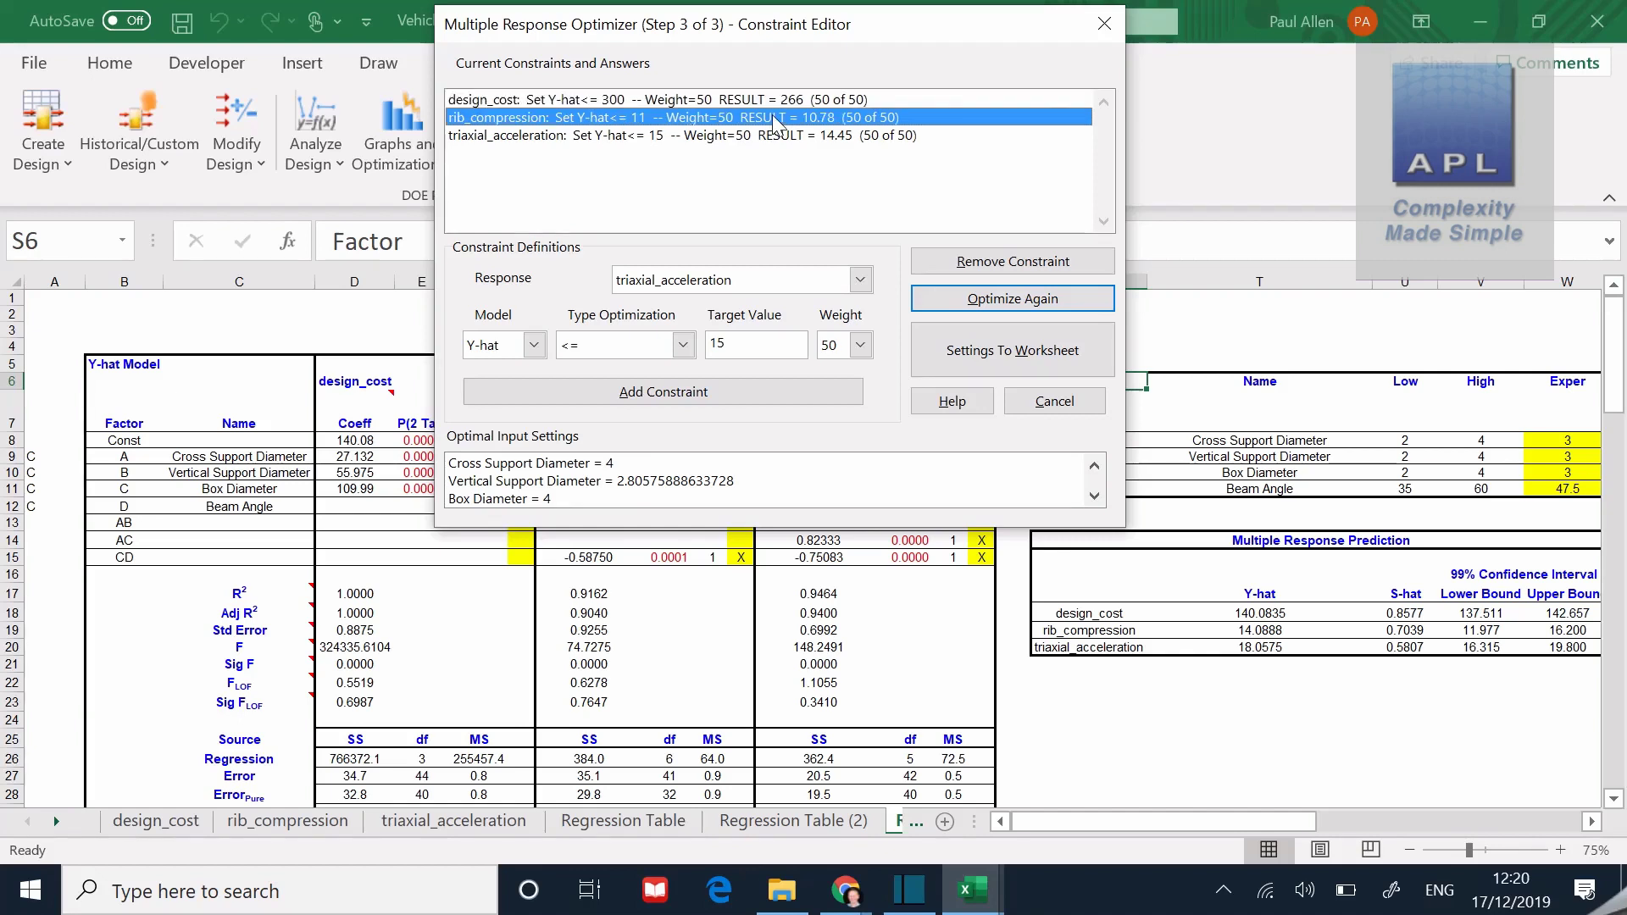
{"action": "left_click", "coordinate": [788, 137]}
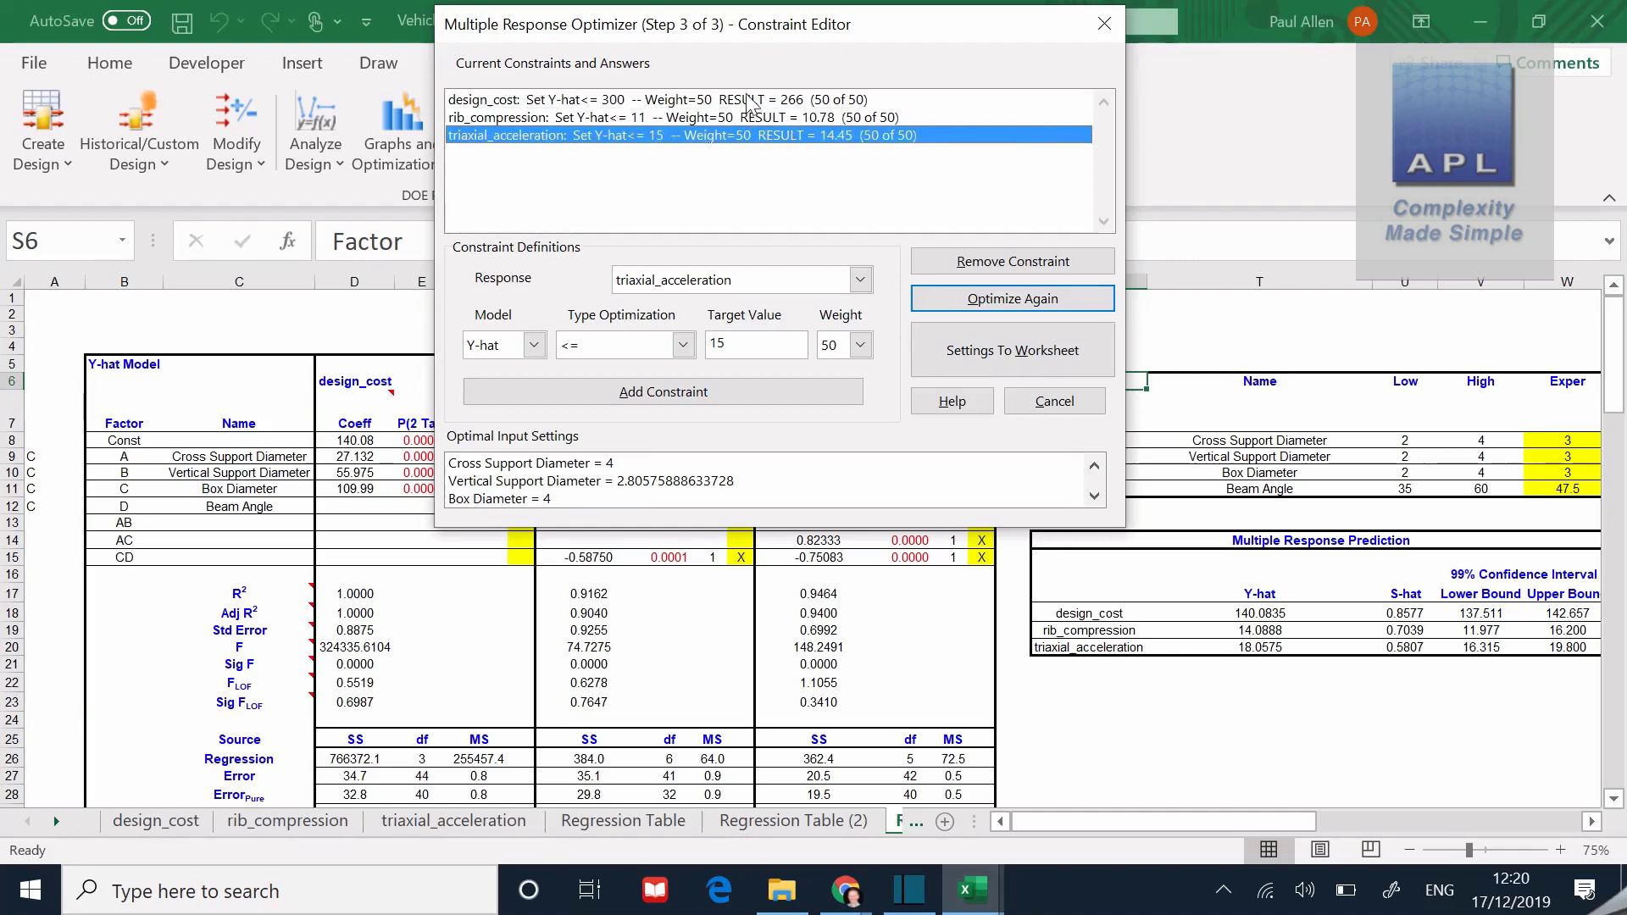
{"action": "left_click", "coordinate": [749, 100]}
{"action": "left_click", "coordinate": [764, 118]}
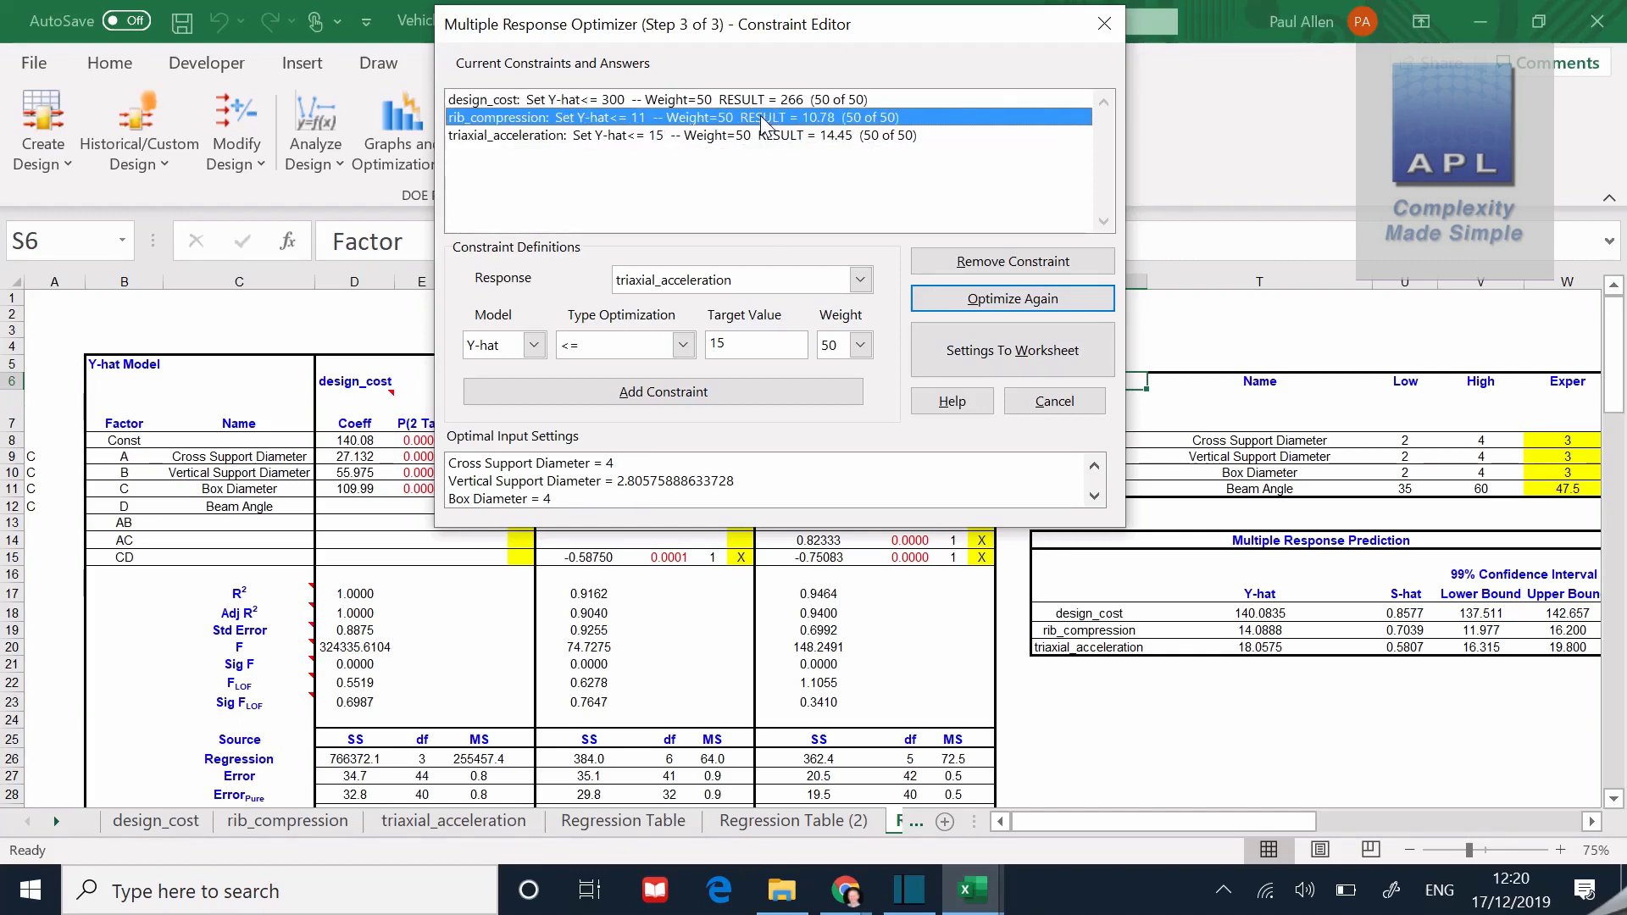
{"action": "left_click", "coordinate": [776, 137]}
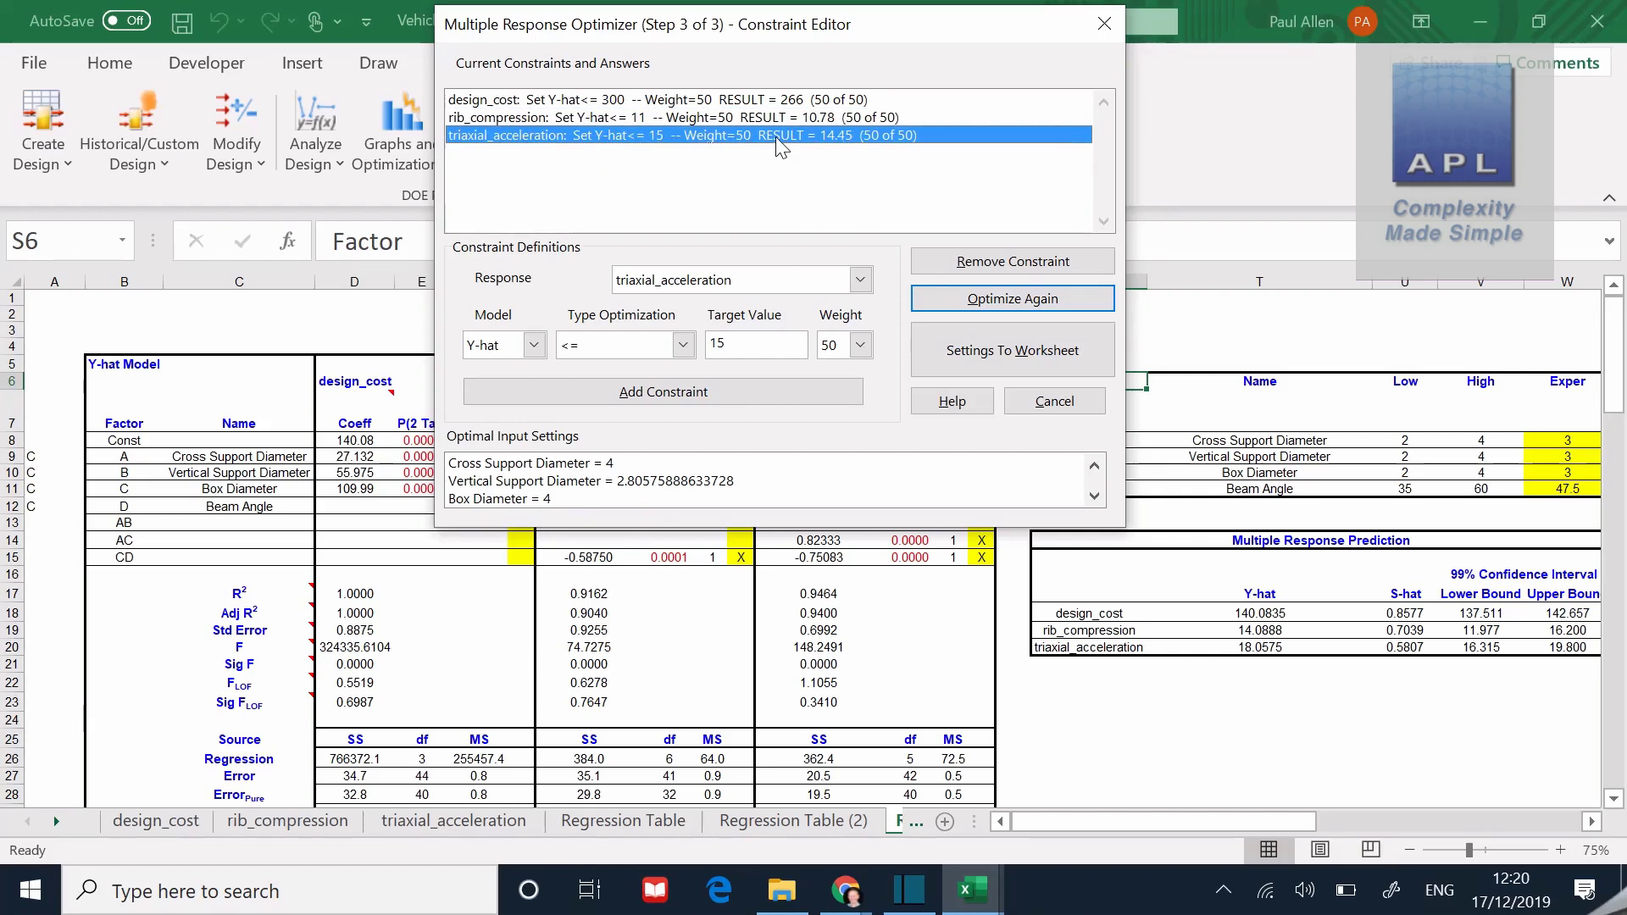
{"action": "left_click", "coordinate": [738, 101]}
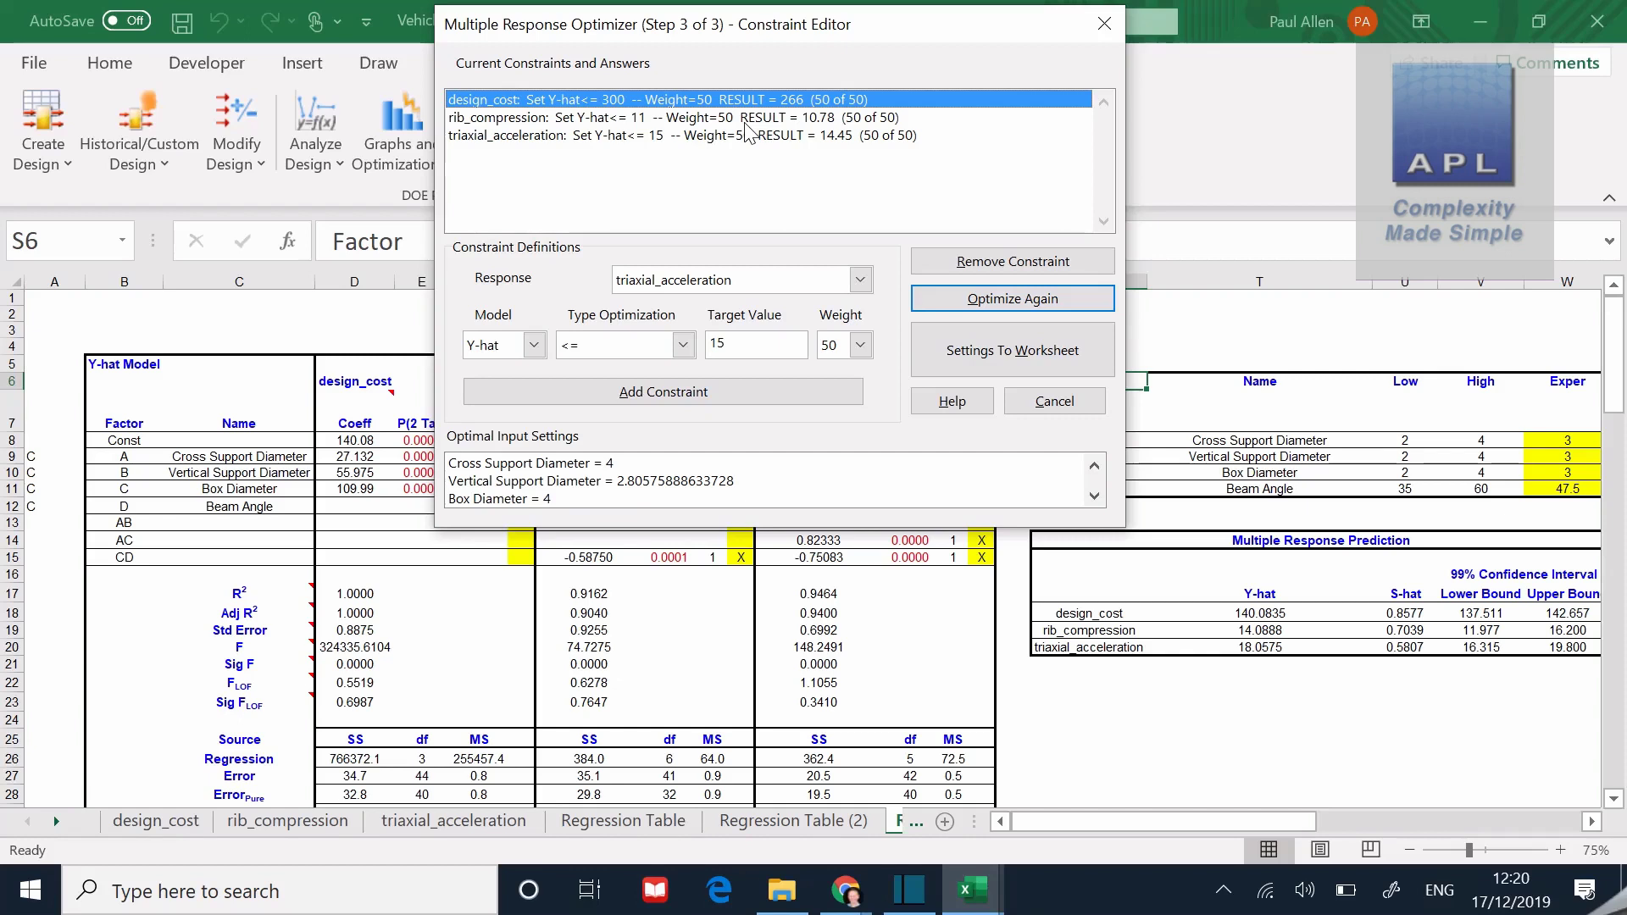
{"action": "left_click", "coordinate": [746, 124]}
{"action": "left_click", "coordinate": [752, 138]}
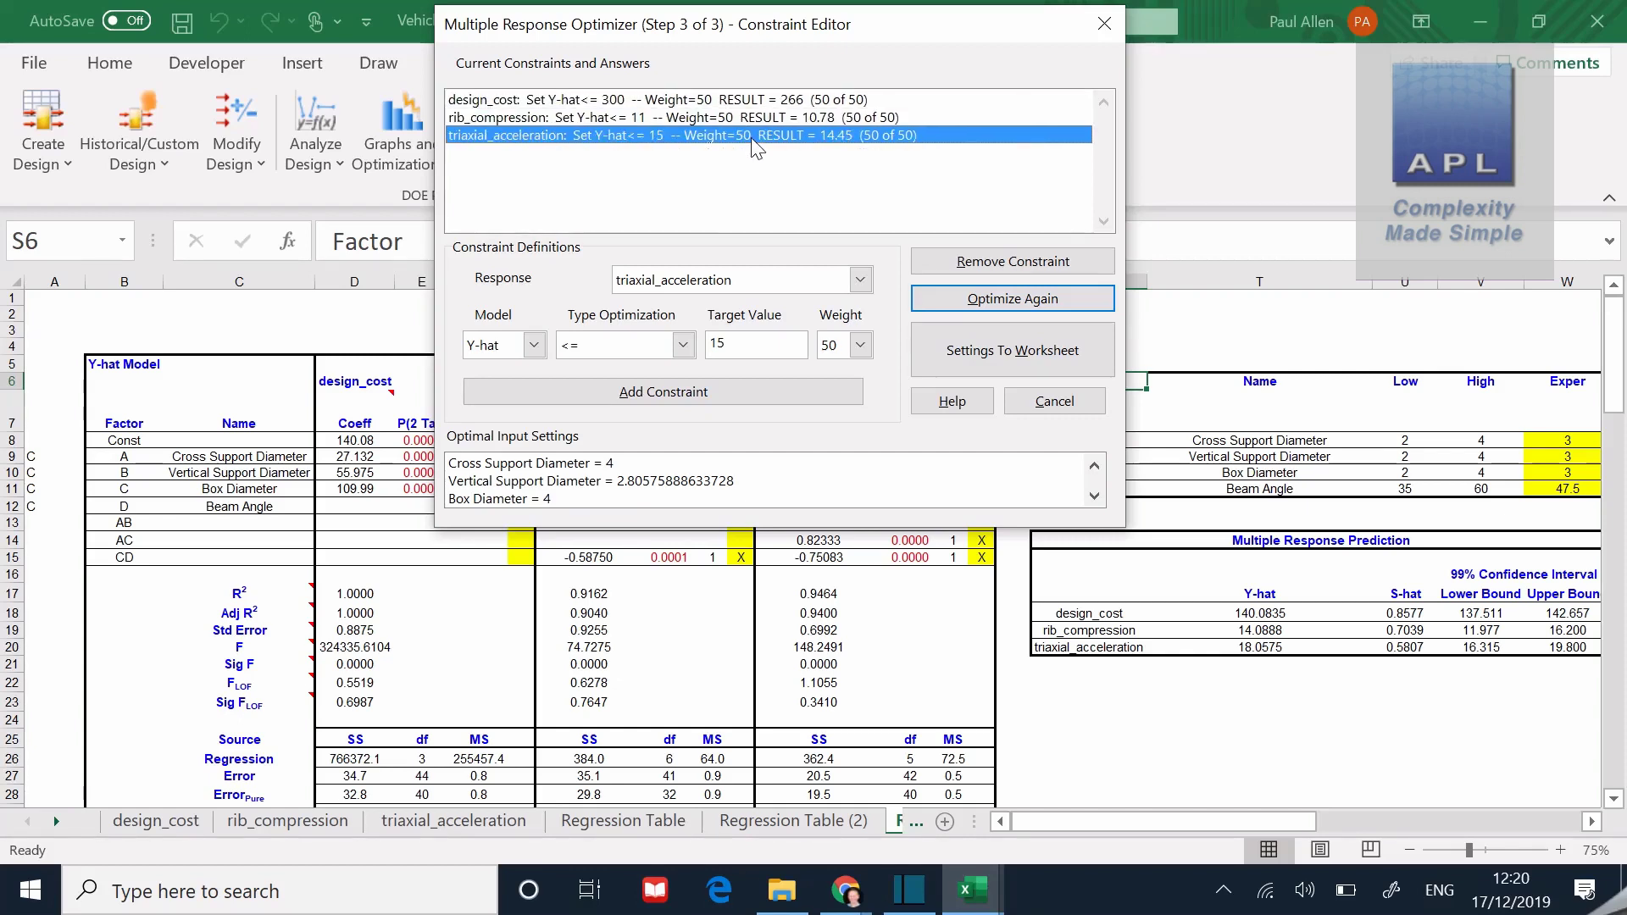
Transfer the optimal input settings to the worksheet and select the Exper values of the four factors for review
{"action": "left_click", "coordinate": [1004, 354]}
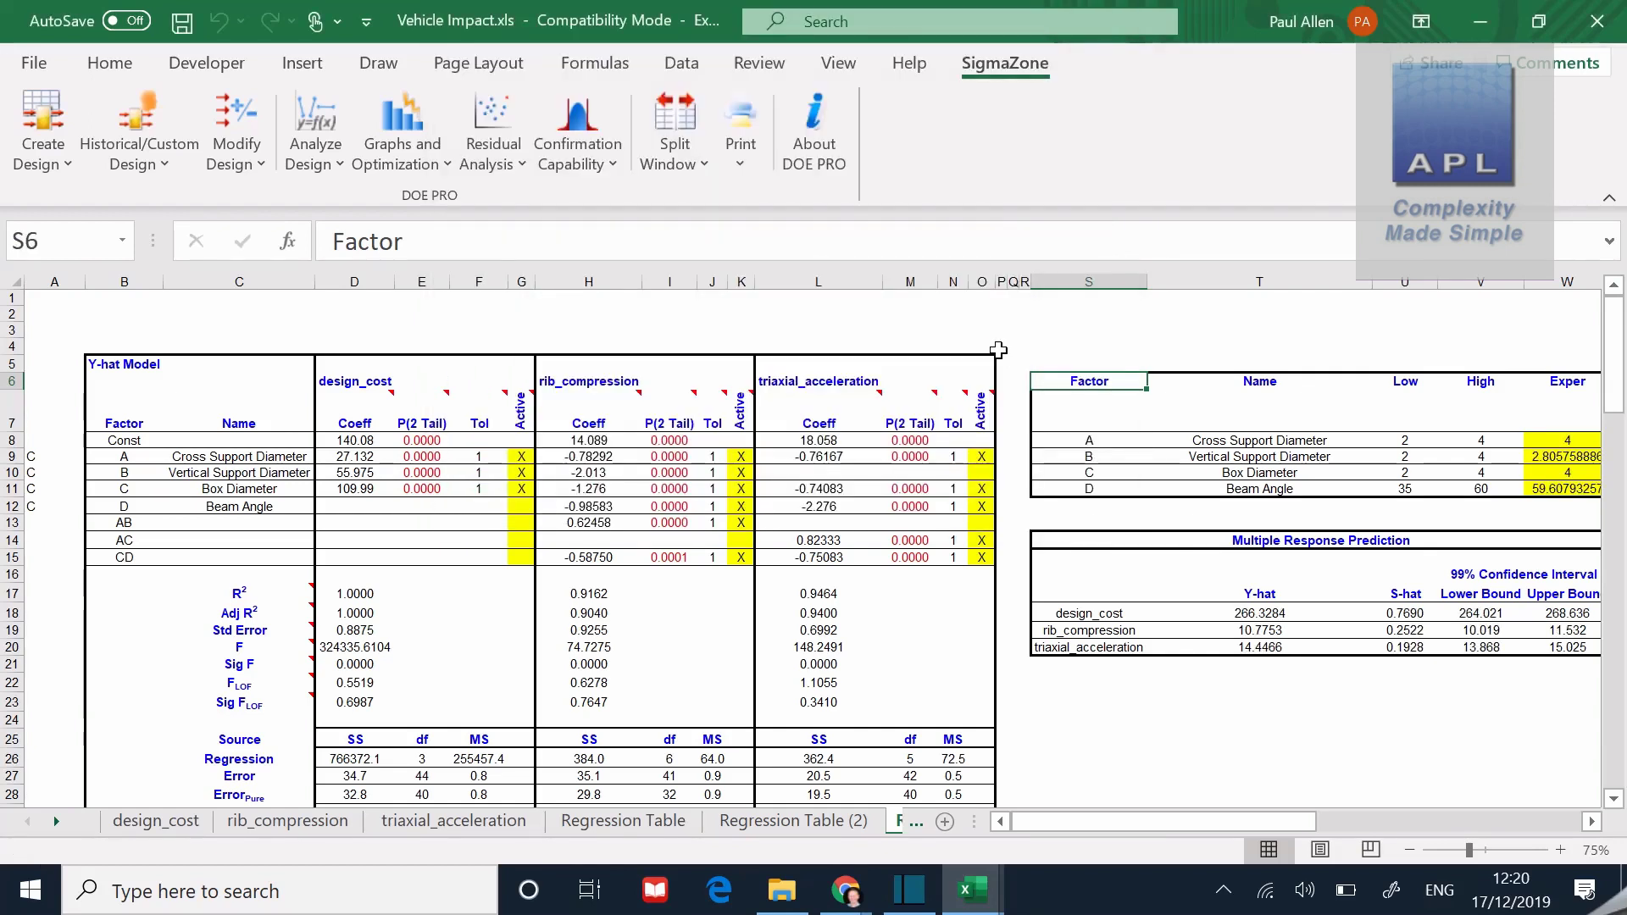
{"action": "left_click", "coordinate": [1590, 821]}
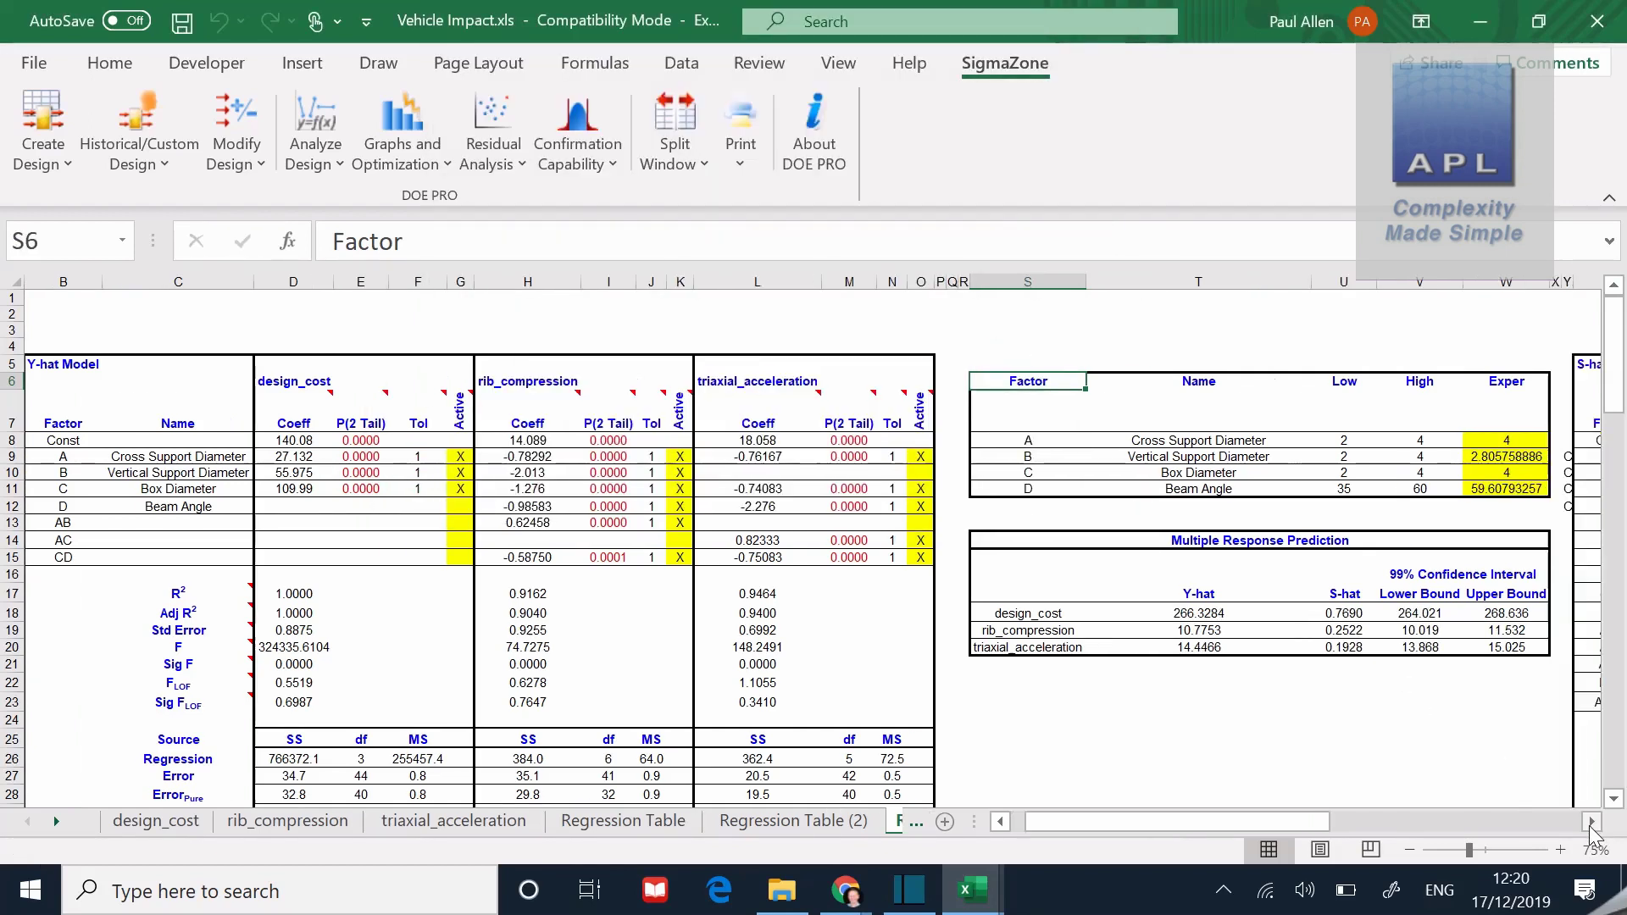
{"action": "left_click", "coordinate": [1591, 822]}
{"action": "left_click", "coordinate": [1590, 822]}
{"action": "left_click", "coordinate": [1591, 822]}
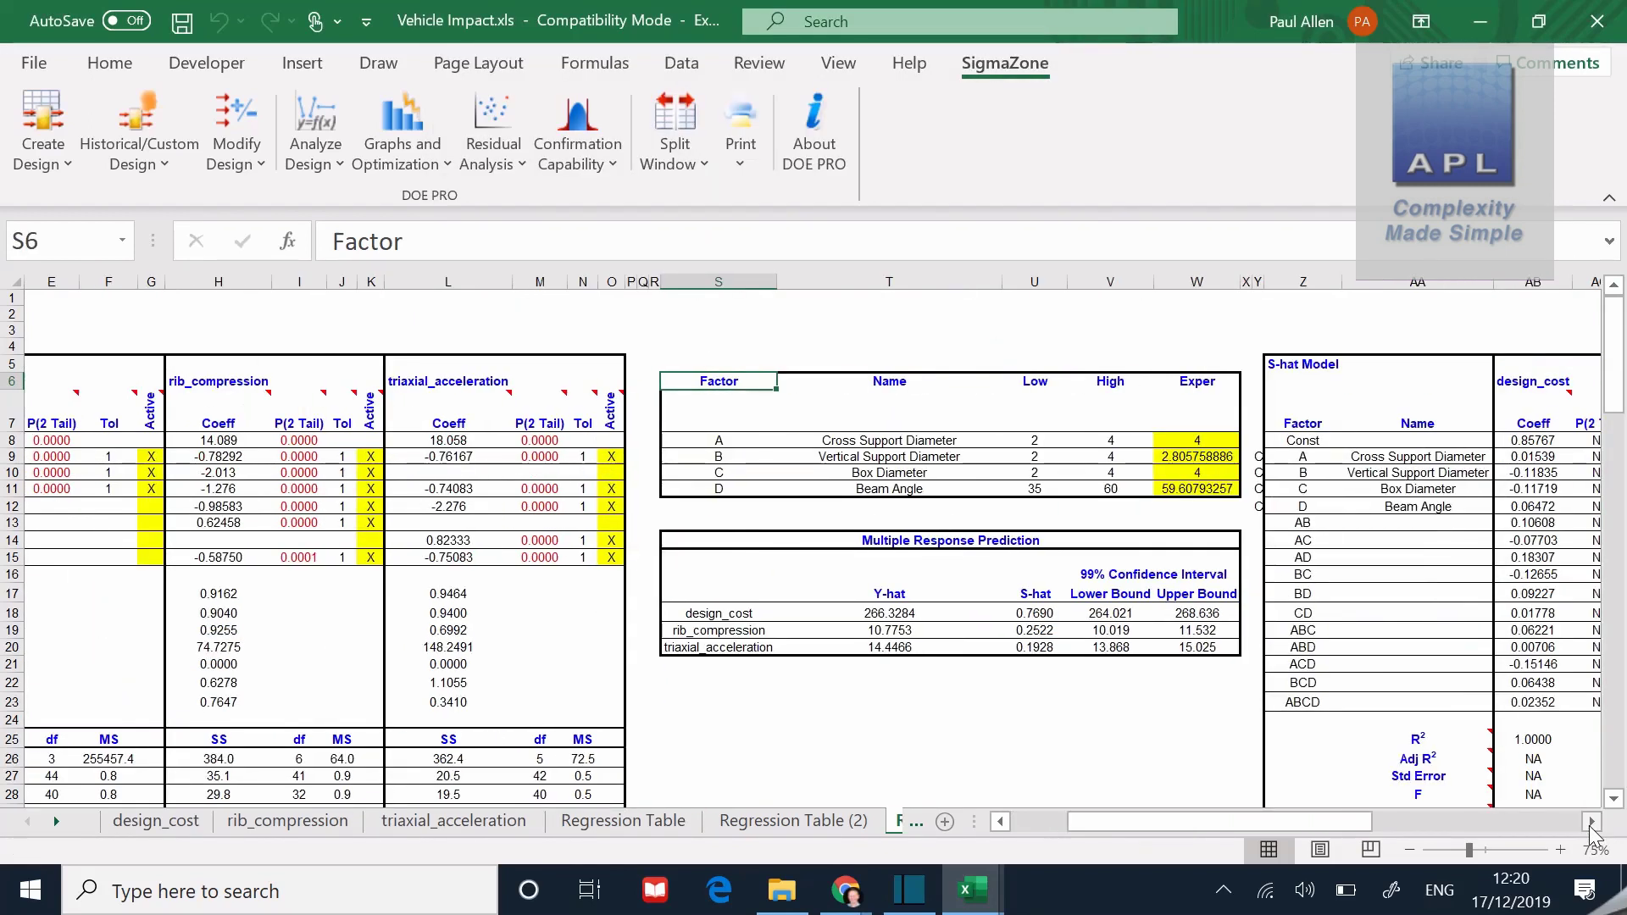
{"action": "left_click", "coordinate": [1198, 424]}
{"action": "left_click_drag", "start_coordinate": [1199, 435], "coordinate": [1207, 490]}
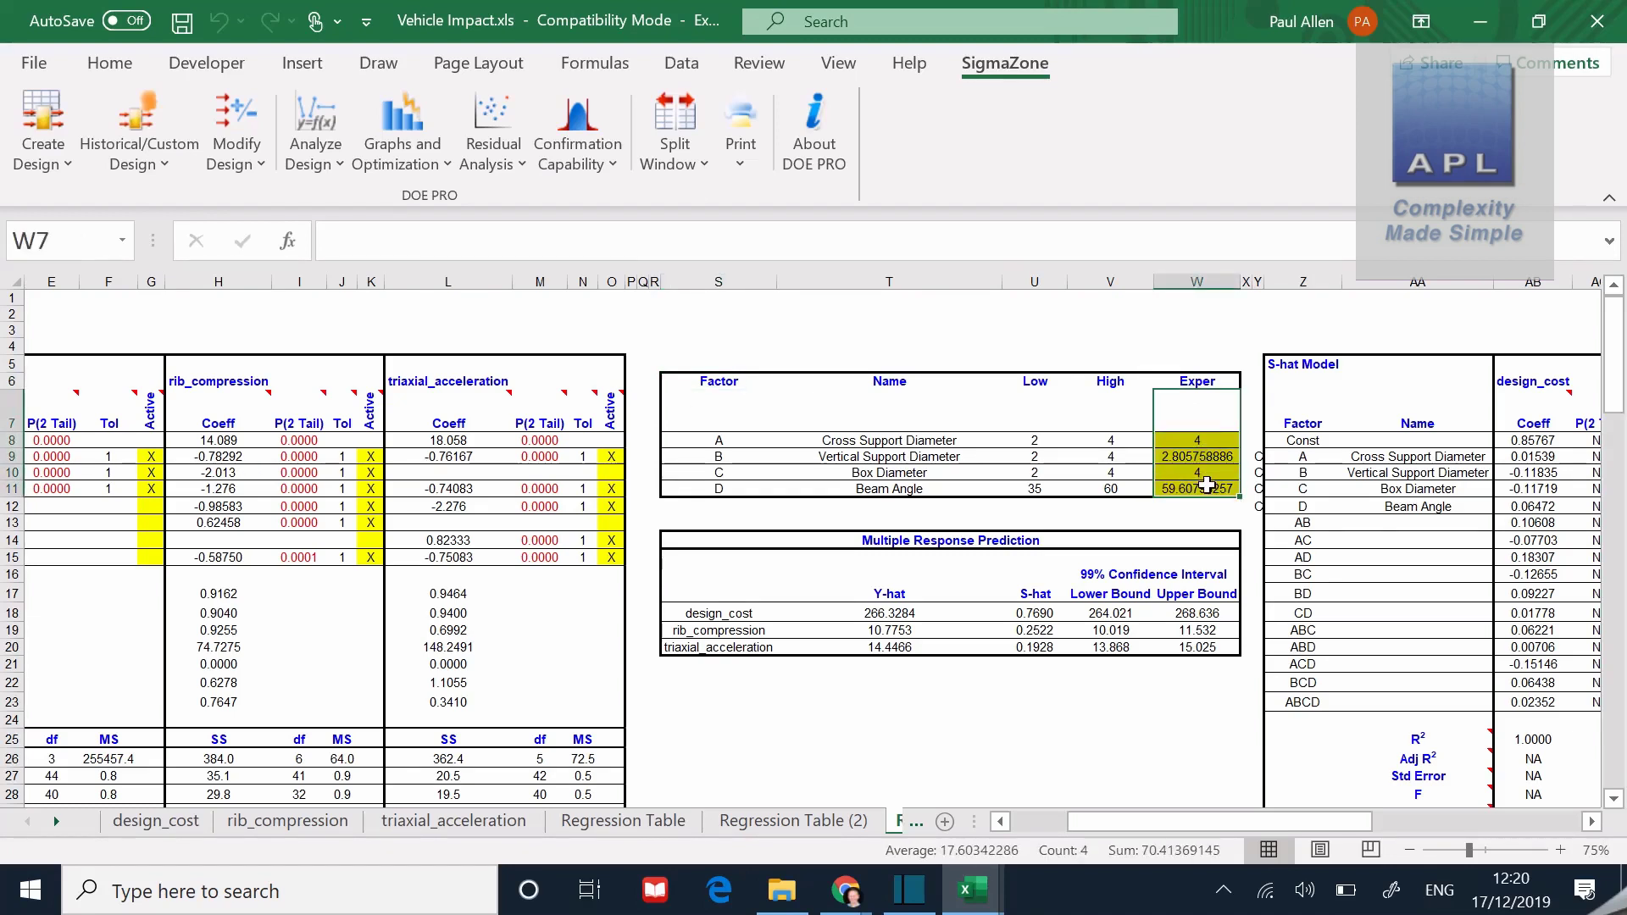